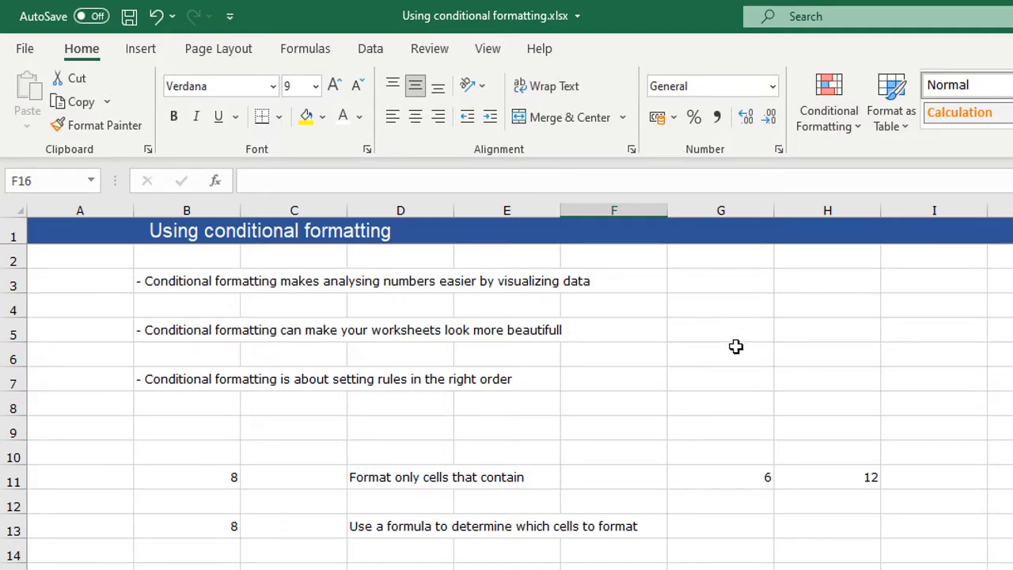
pyautogui.click(838, 118)
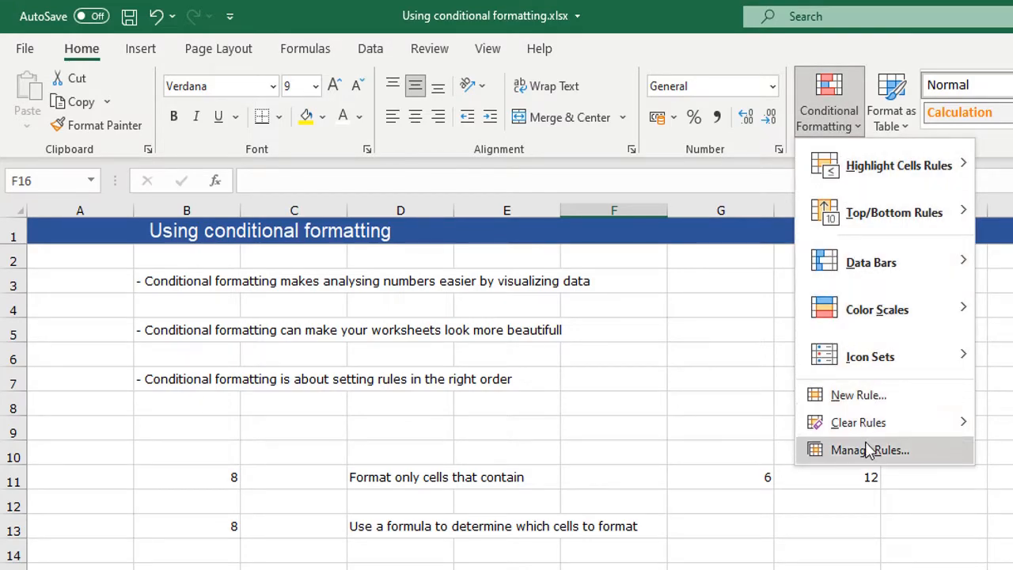
pyautogui.moveTo(876, 432)
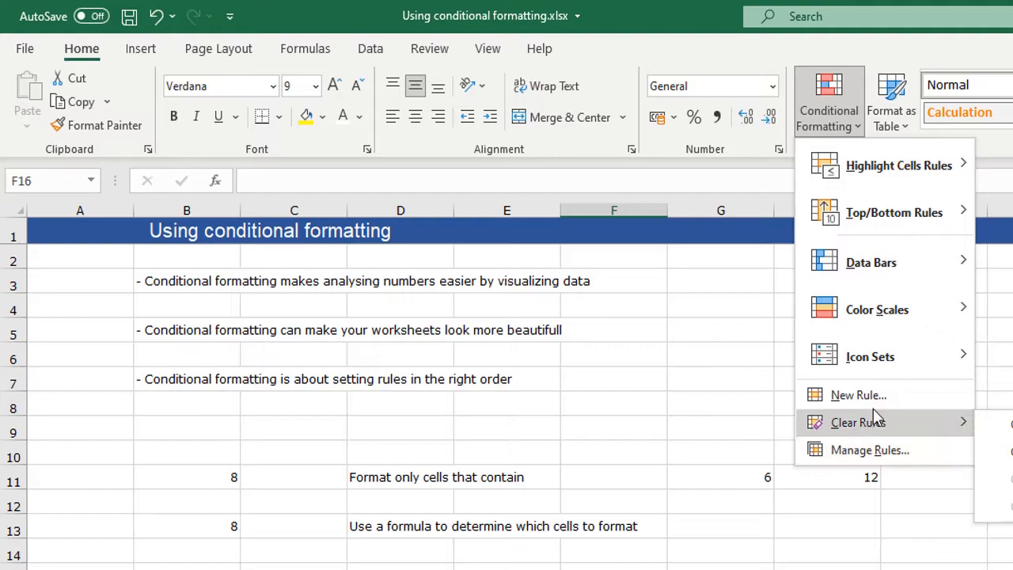
pyautogui.press('Escape')
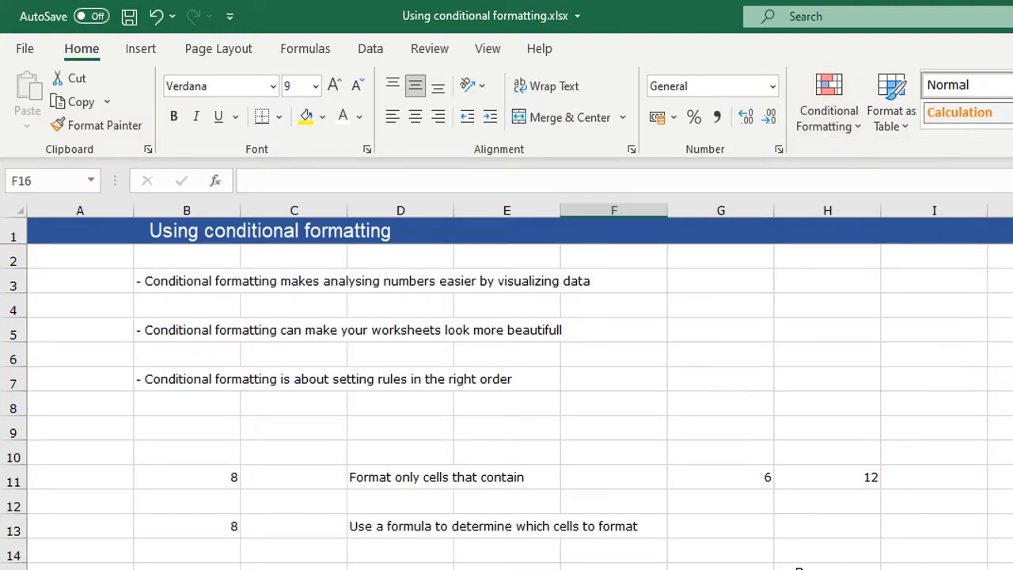
pyautogui.click(400, 478)
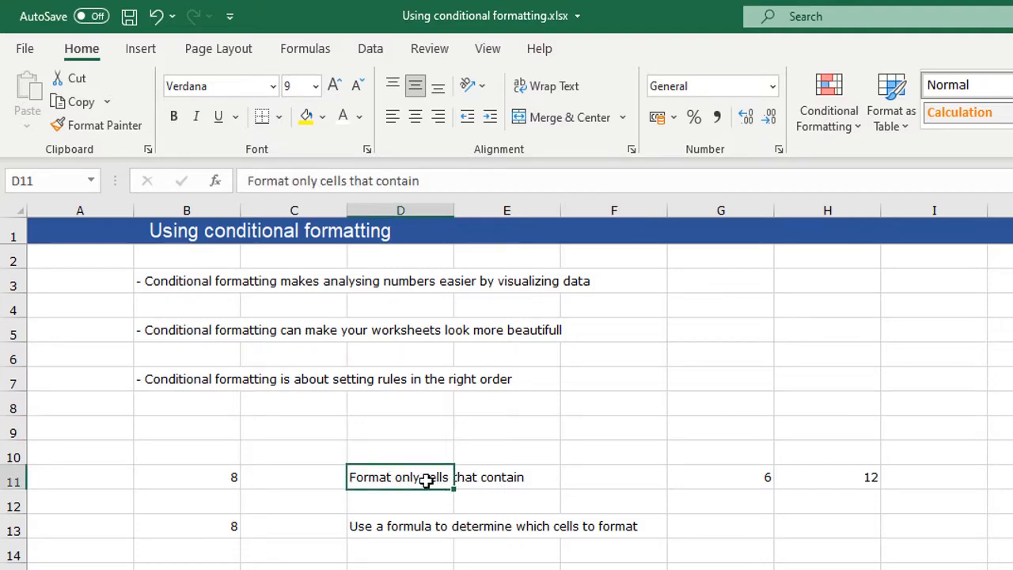
# Start a new conditional formatting rule for cell B11 that formats only cells whose value is equal to 8
pyautogui.click(200, 476)
pyautogui.click(837, 119)
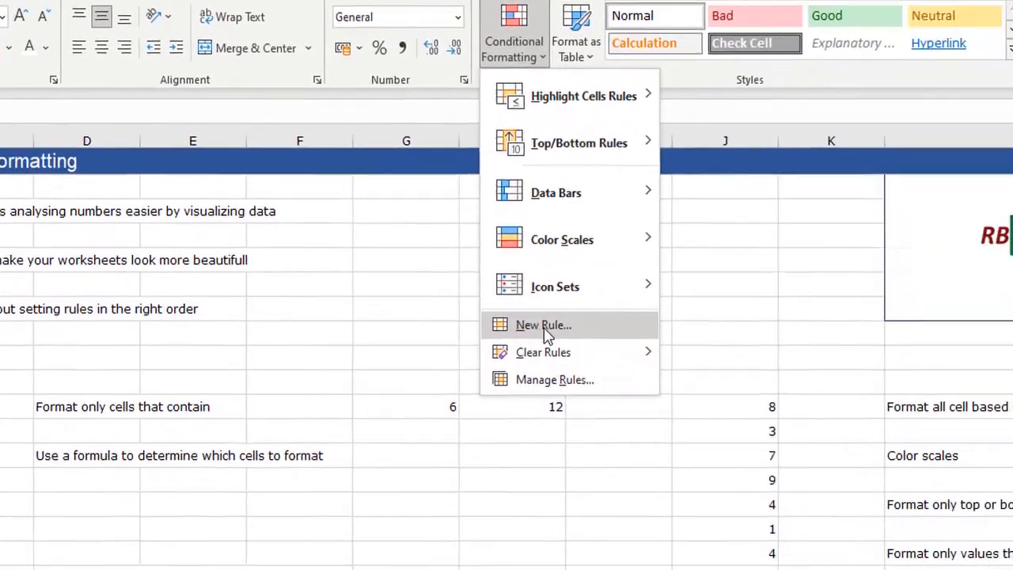
pyautogui.click(546, 326)
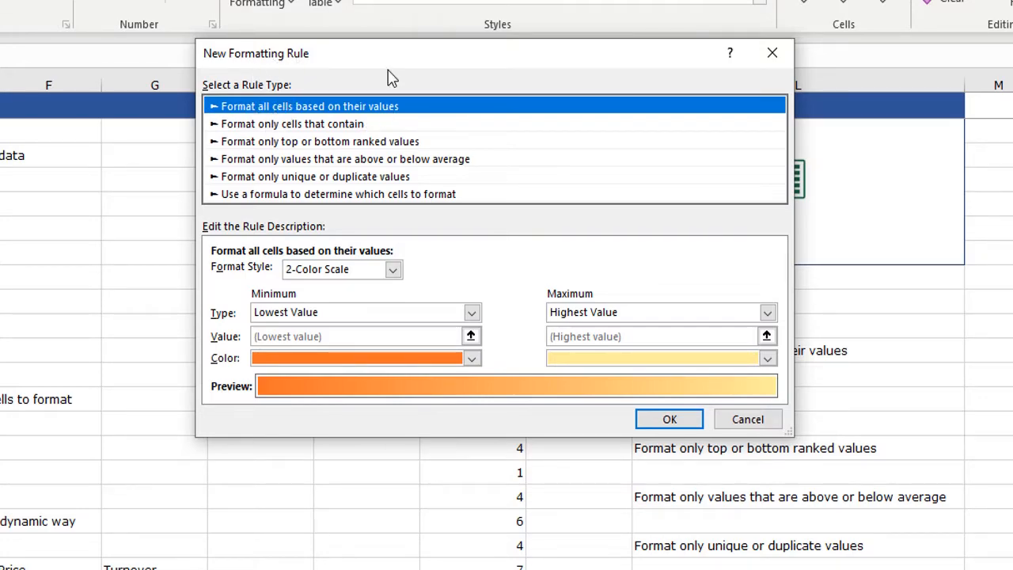
pyautogui.moveTo(380, 64); pyautogui.dragTo(375, 154)
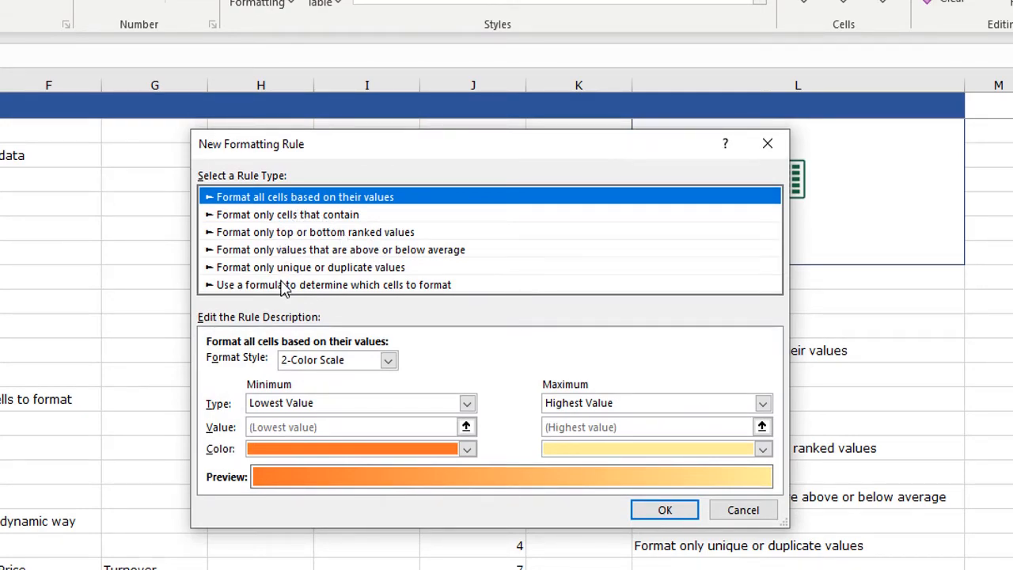
pyautogui.click(265, 218)
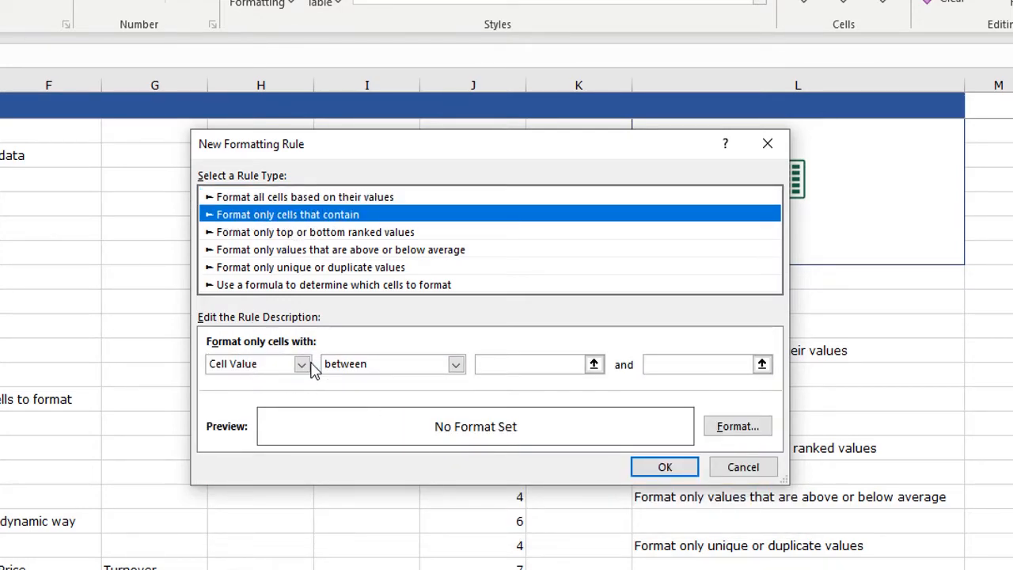
pyautogui.click(354, 365)
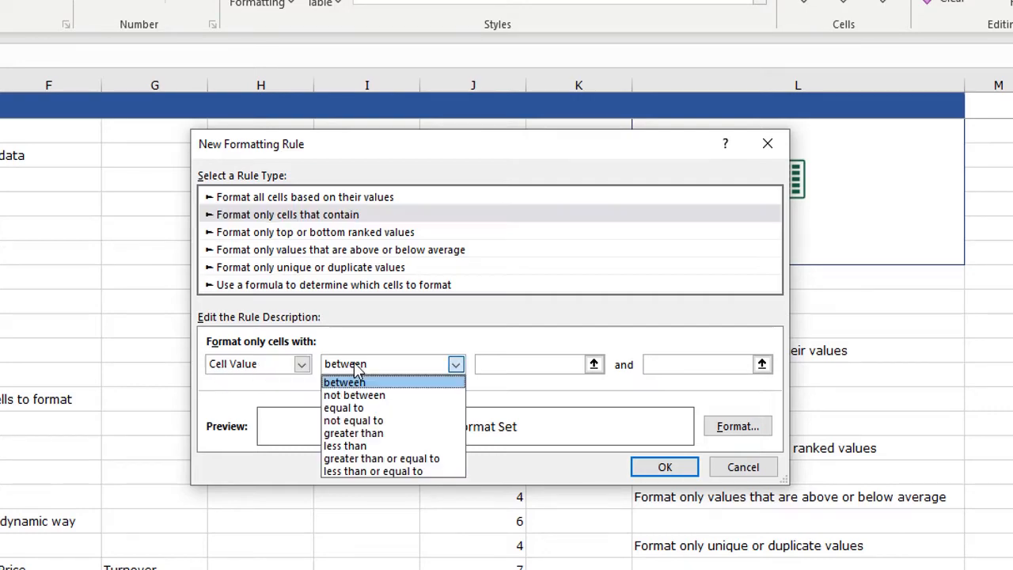
pyautogui.click(356, 407)
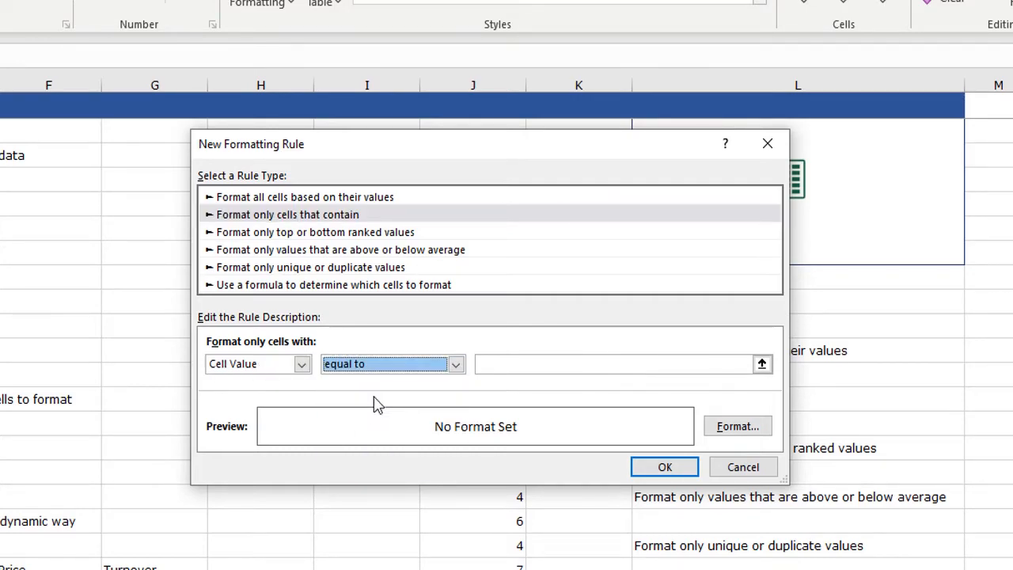
pyautogui.click(489, 364)
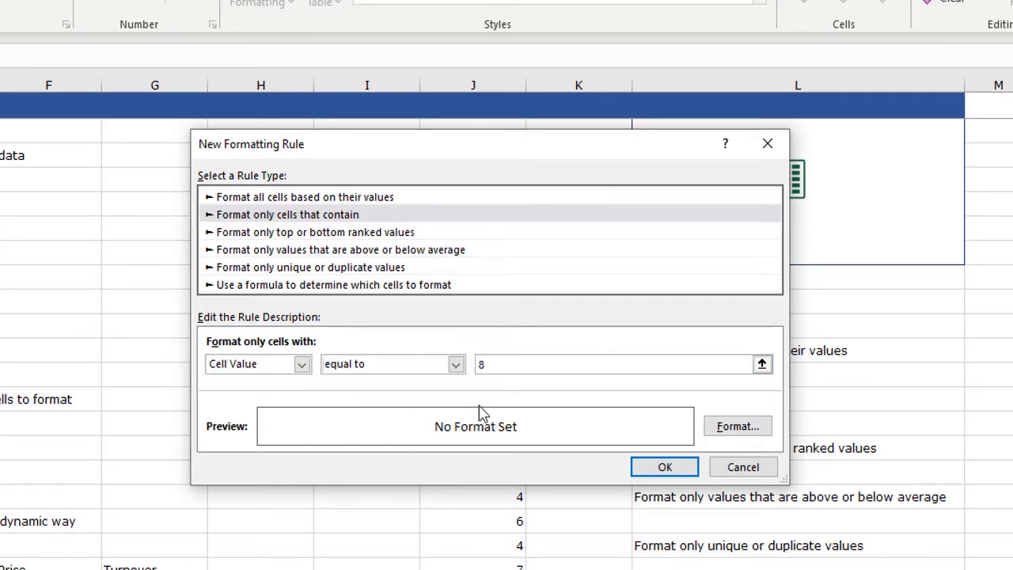
# Give the rule a light gold background fill and apply it to cell B11
pyautogui.click(736, 427)
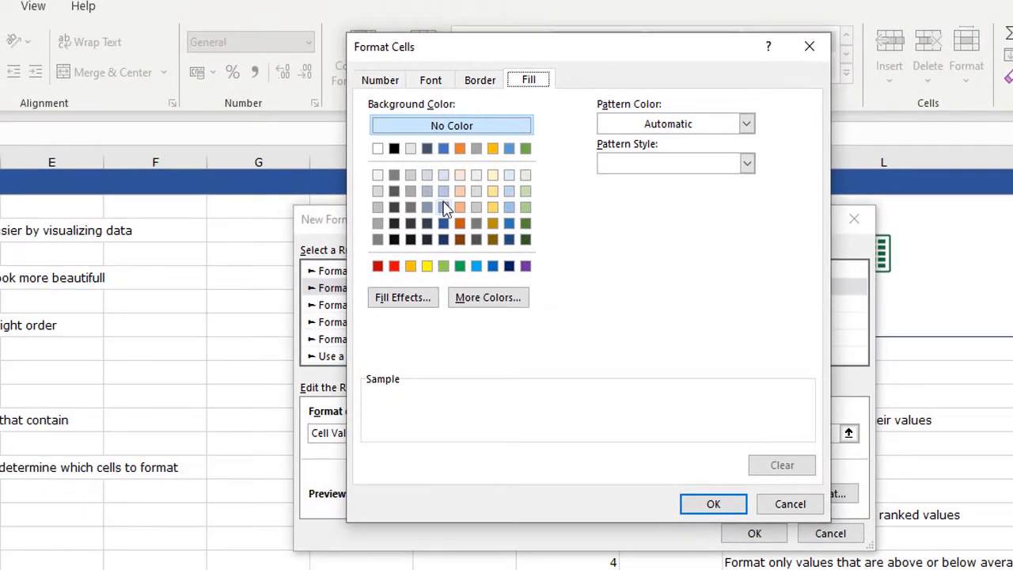
pyautogui.click(491, 208)
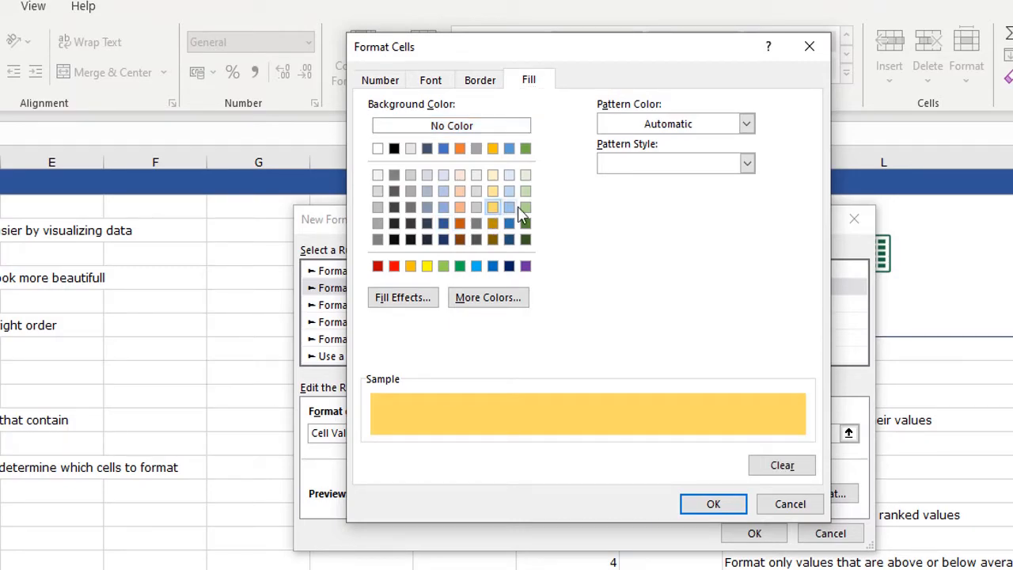
pyautogui.click(712, 504)
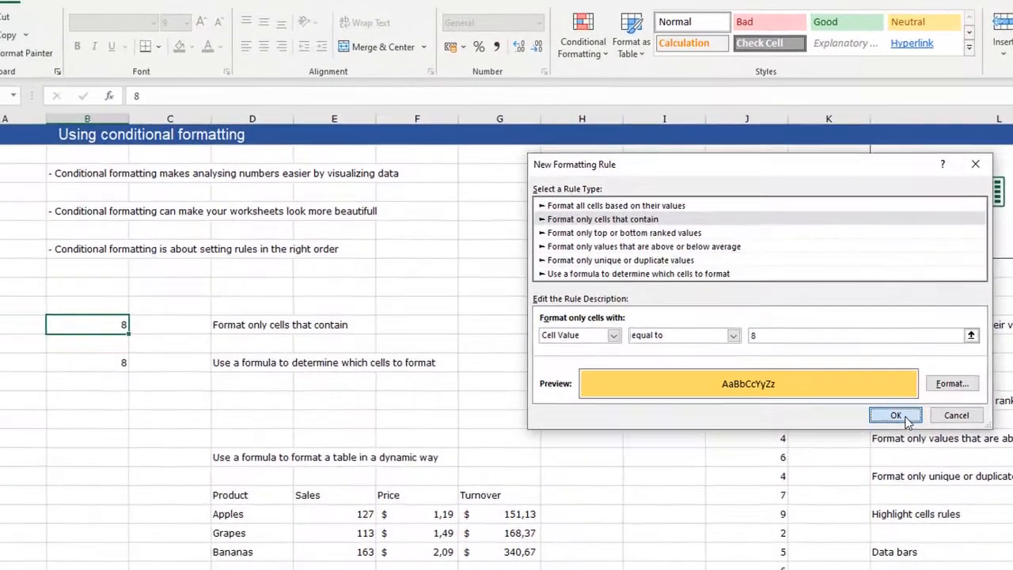
pyautogui.click(895, 416)
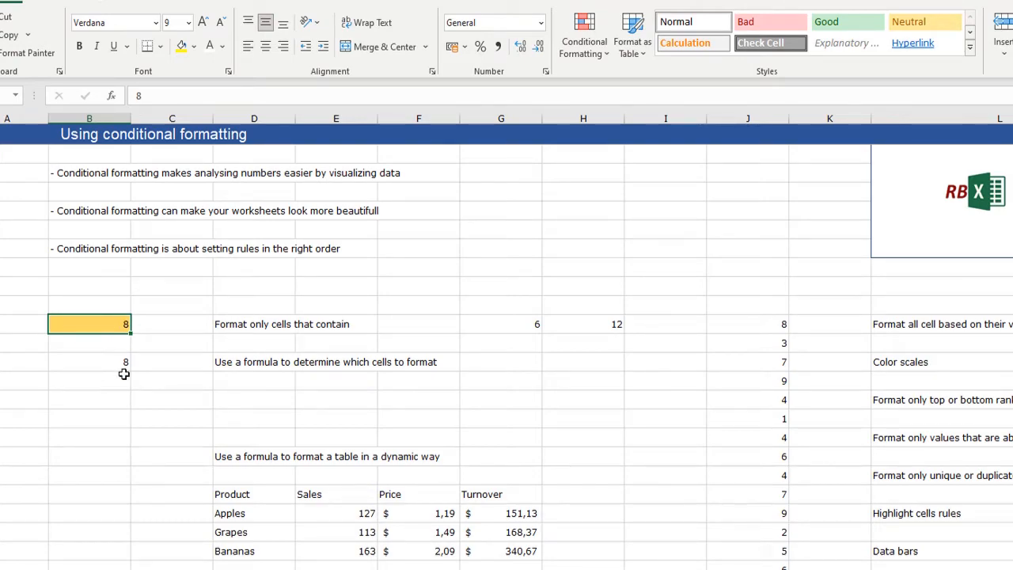
# Test the rule by entering 6 in cell B11, and restore the value 8
pyautogui.write('6')
pyautogui.press('Return')
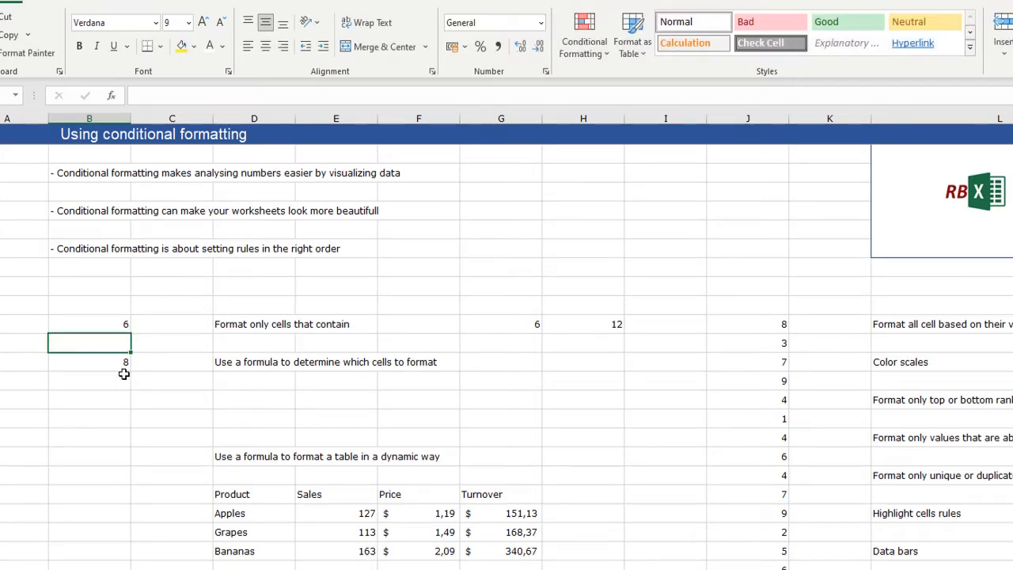
pyautogui.click(90, 324)
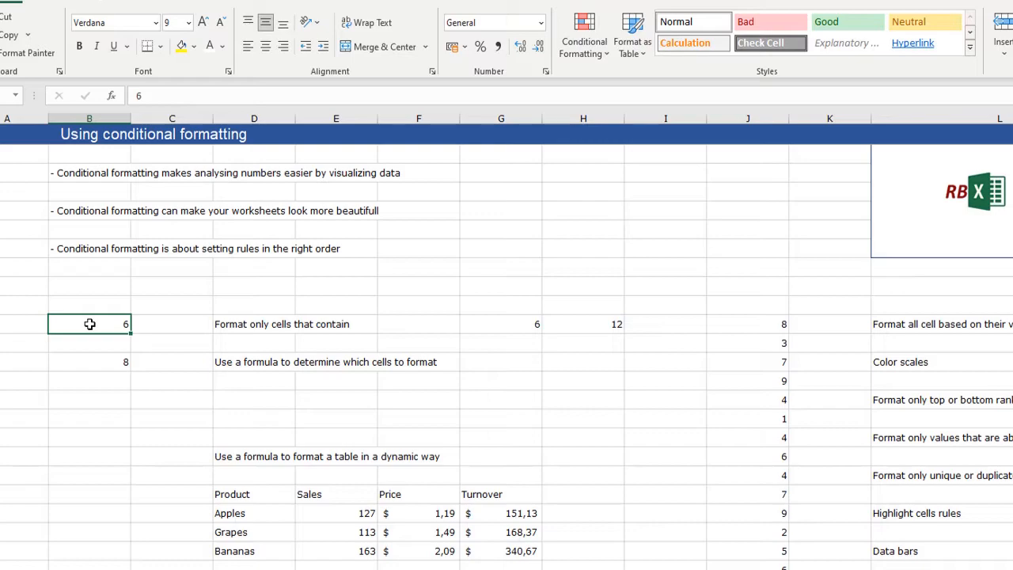
pyautogui.write('8')
pyautogui.press('Return')
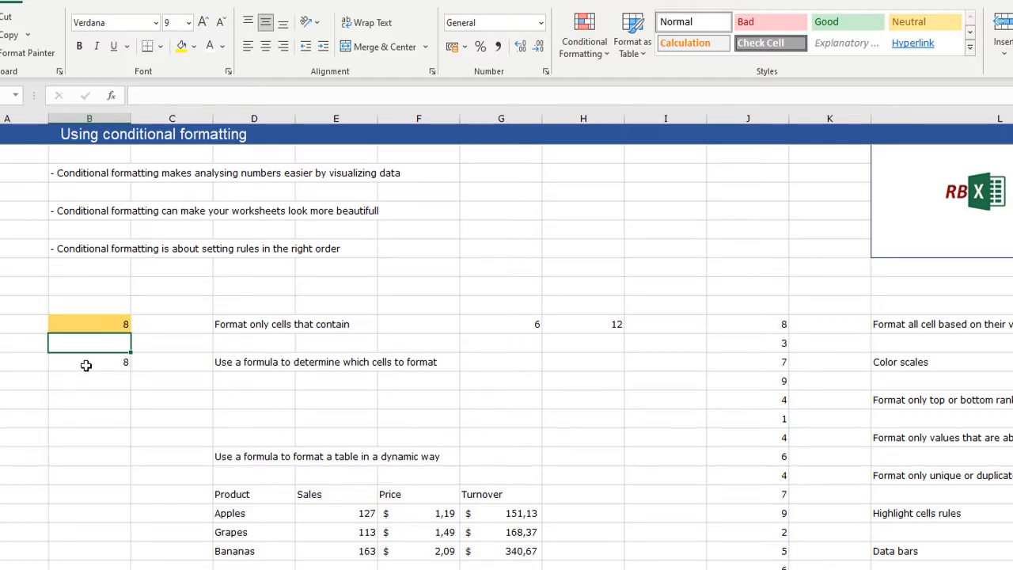
pyautogui.click(94, 323)
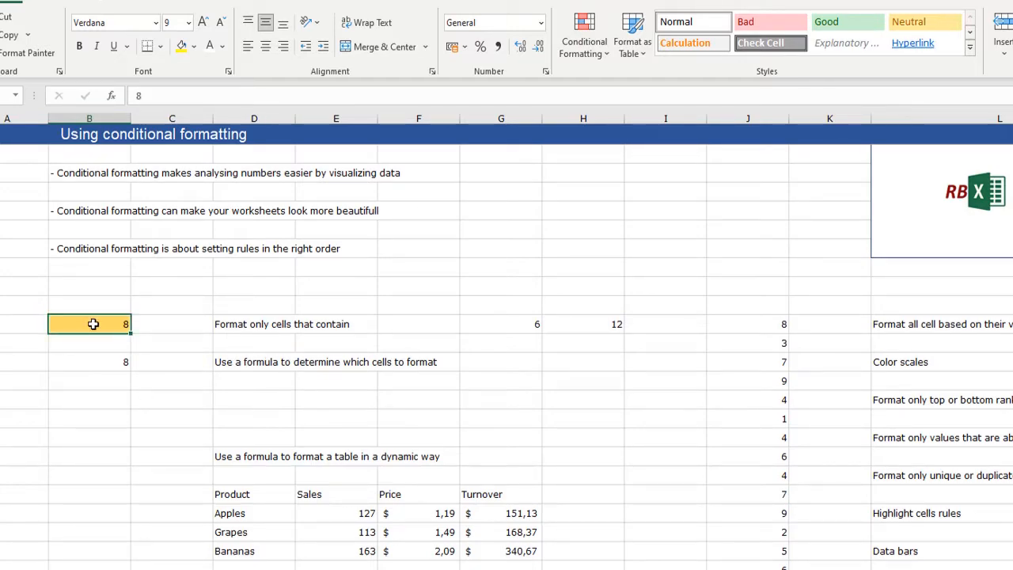
# Start a formula-based conditional formatting rule for cell B13 with the formula =$B$13=8
pyautogui.click(95, 360)
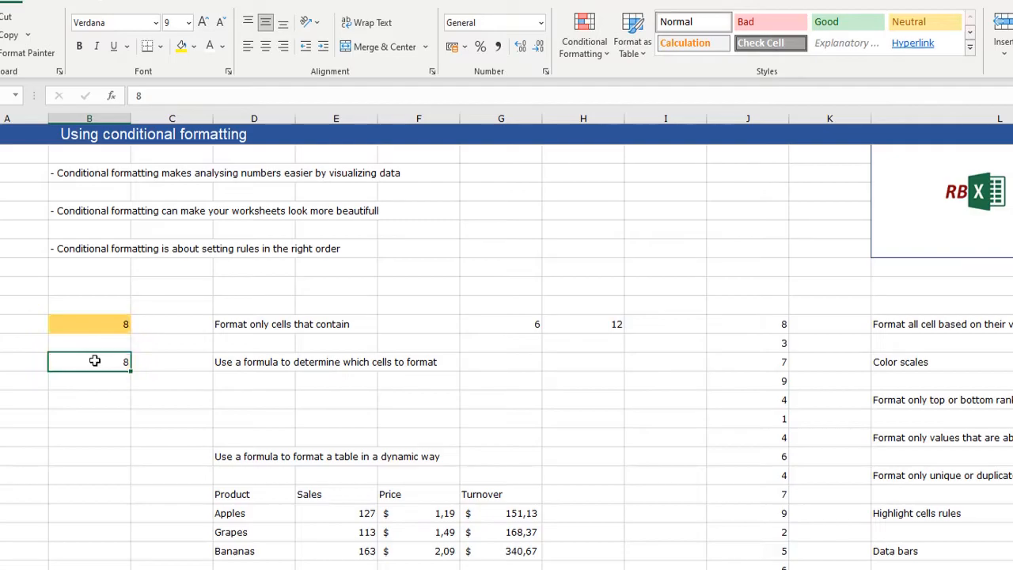
pyautogui.click(595, 65)
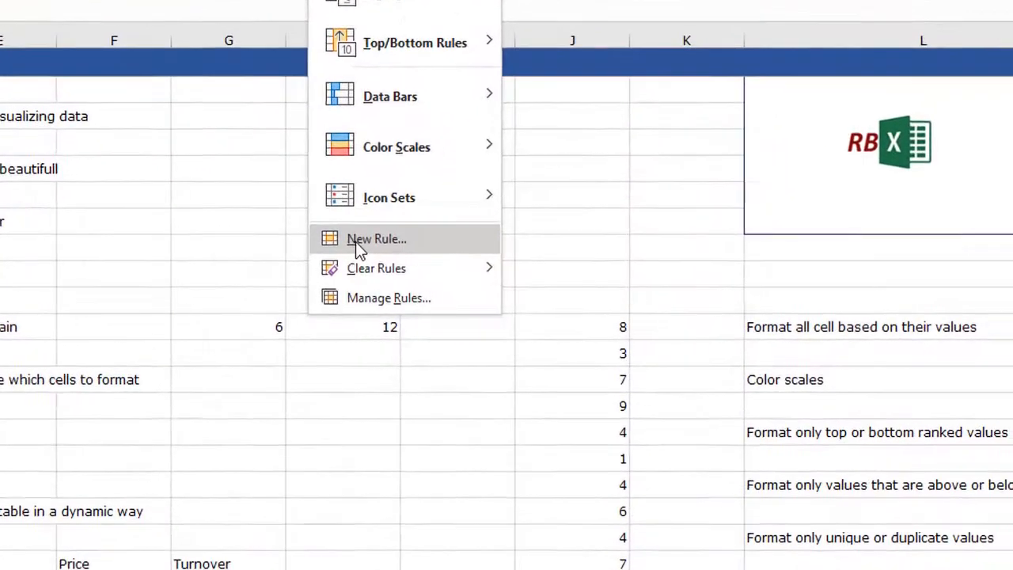
pyautogui.click(602, 260)
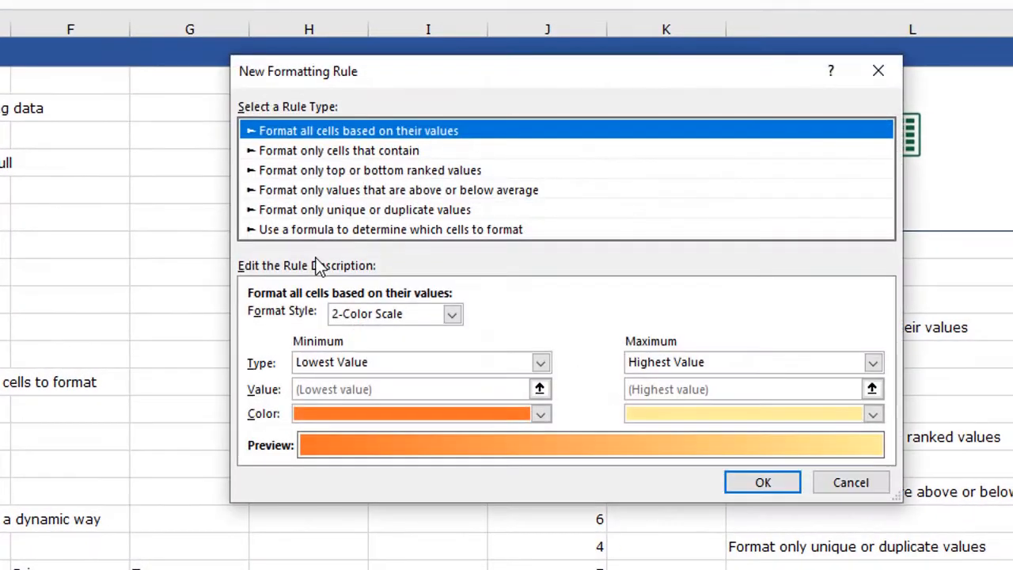
pyautogui.click(286, 231)
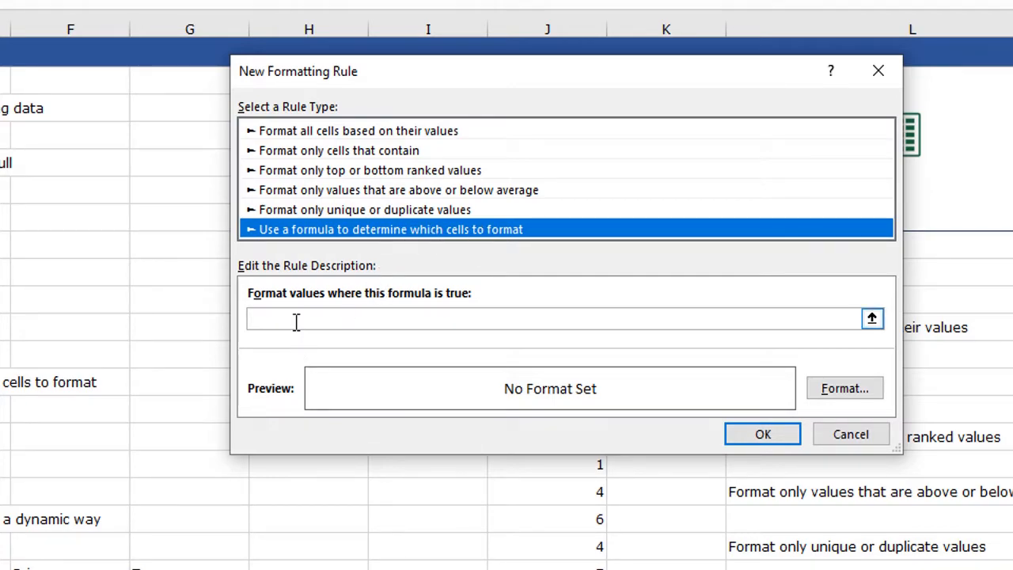
pyautogui.click(297, 316)
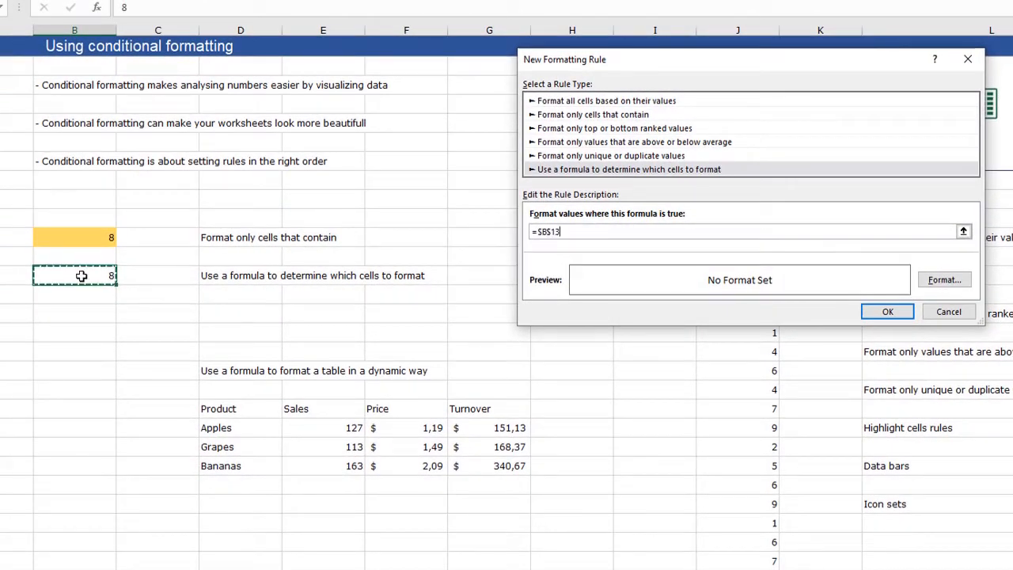
pyautogui.write('=8')
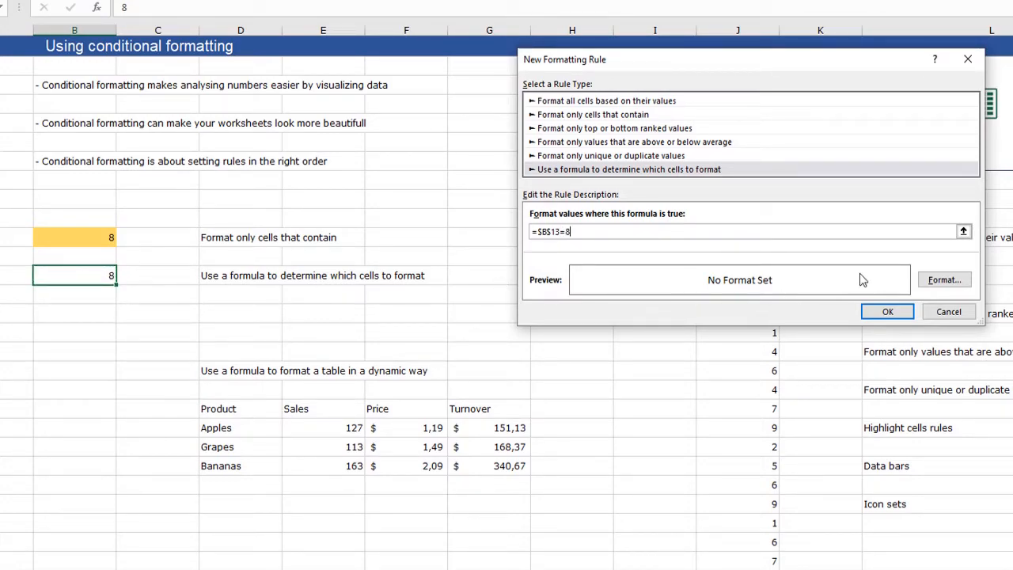
# Give the formula rule a light blue background fill and apply it to cell B13
pyautogui.click(944, 280)
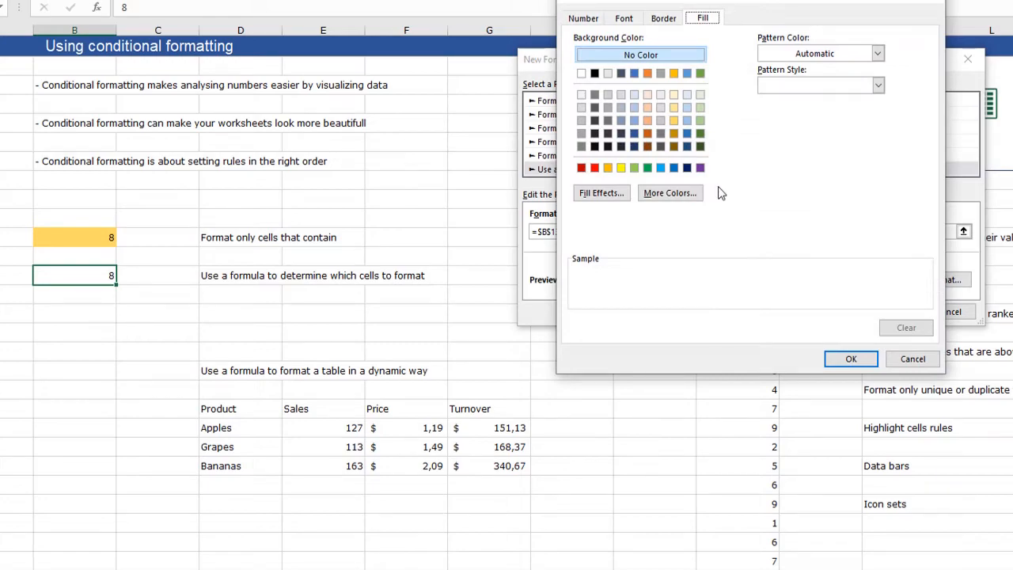
pyautogui.click(686, 121)
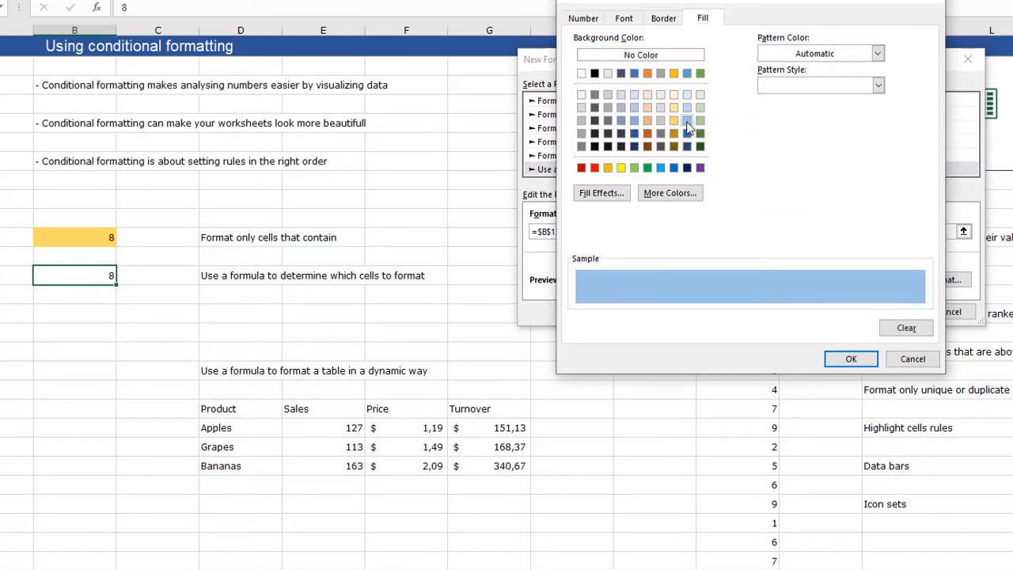
pyautogui.click(847, 360)
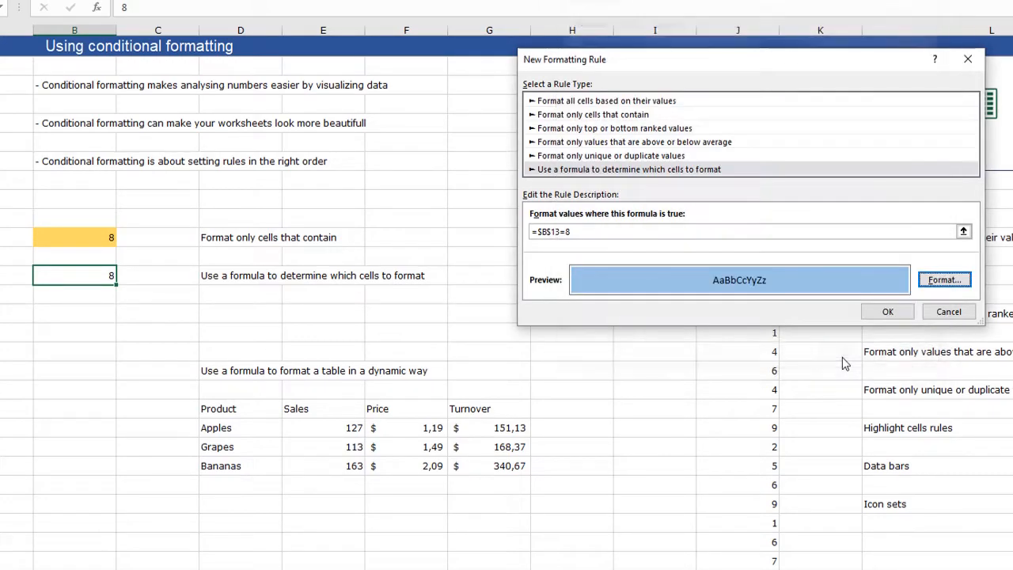
pyautogui.click(886, 312)
# Test the formula rule by entering 6 in cell B13, and restore the value 8
pyautogui.click(84, 299)
pyautogui.click(78, 275)
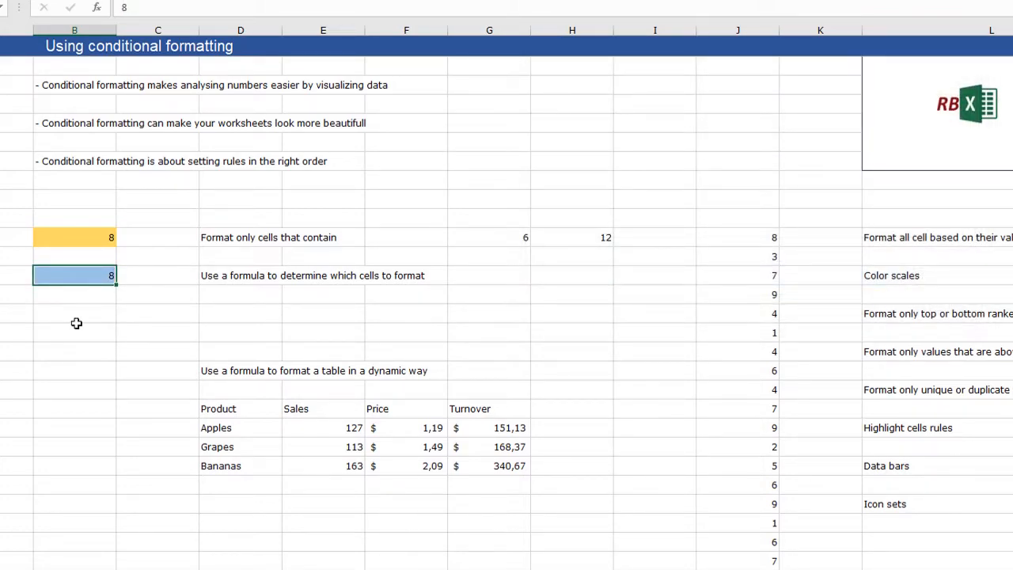
pyautogui.write('6')
pyautogui.press('Return')
pyautogui.press('Up')
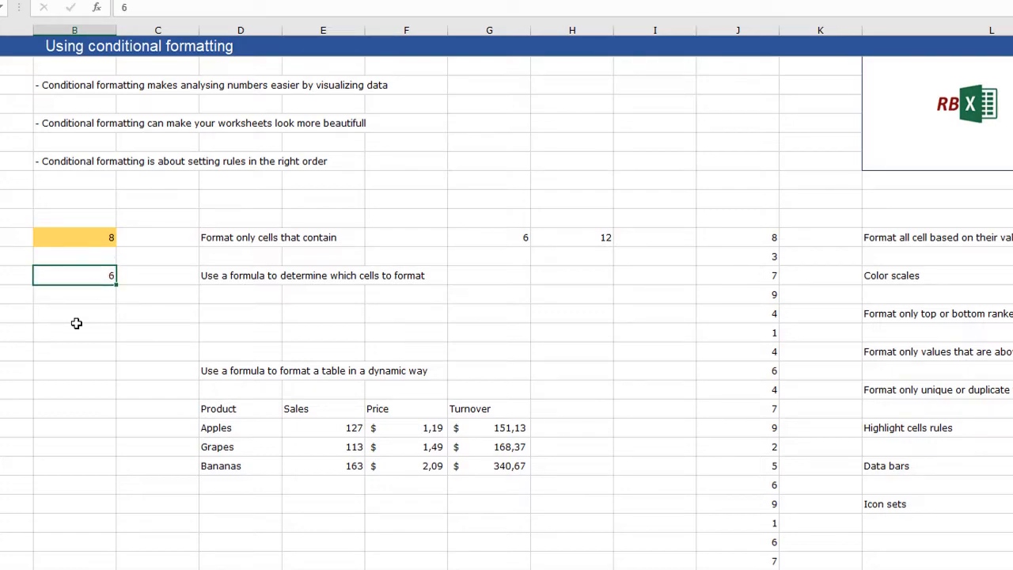
pyautogui.press('Return')
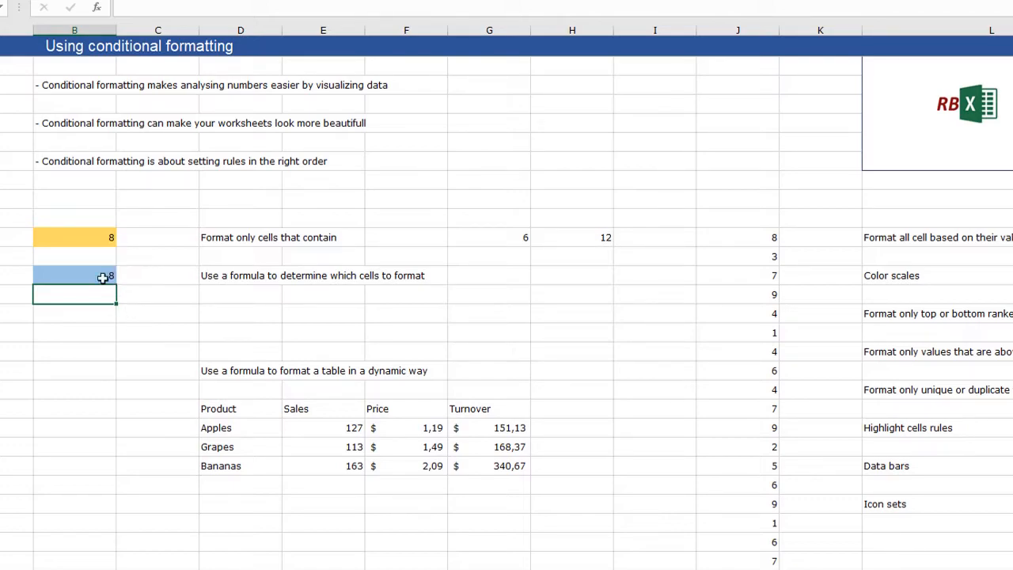
pyautogui.click(100, 237)
pyautogui.click(100, 277)
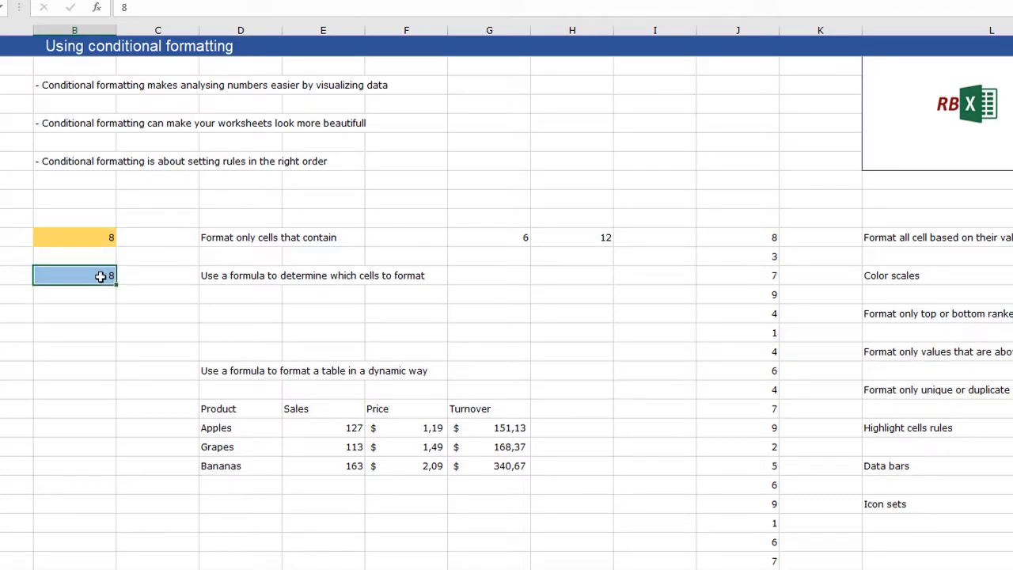
pyautogui.click(158, 275)
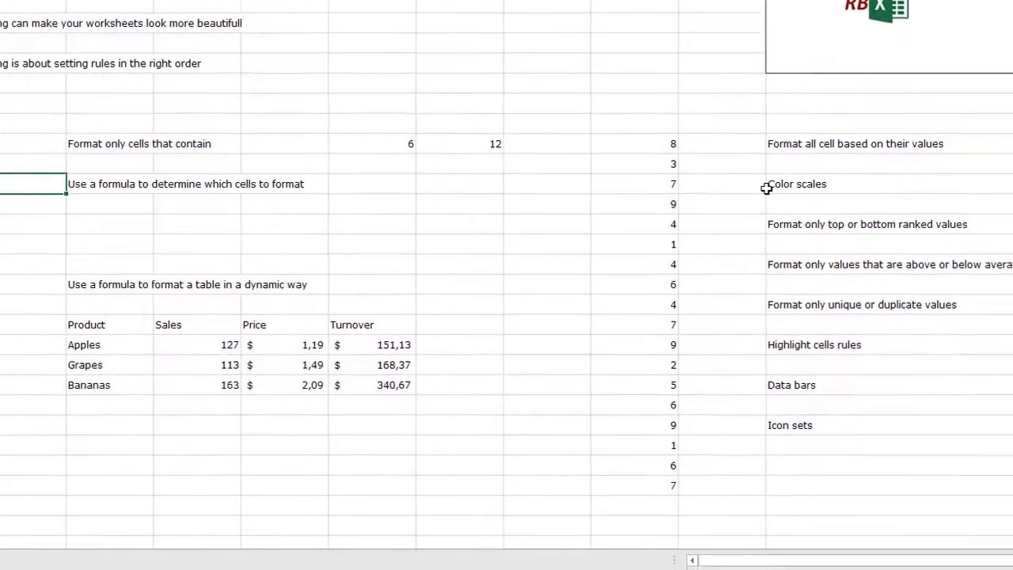
pyautogui.click(637, 143)
pyautogui.moveTo(606, 116); pyautogui.dragTo(627, 458)
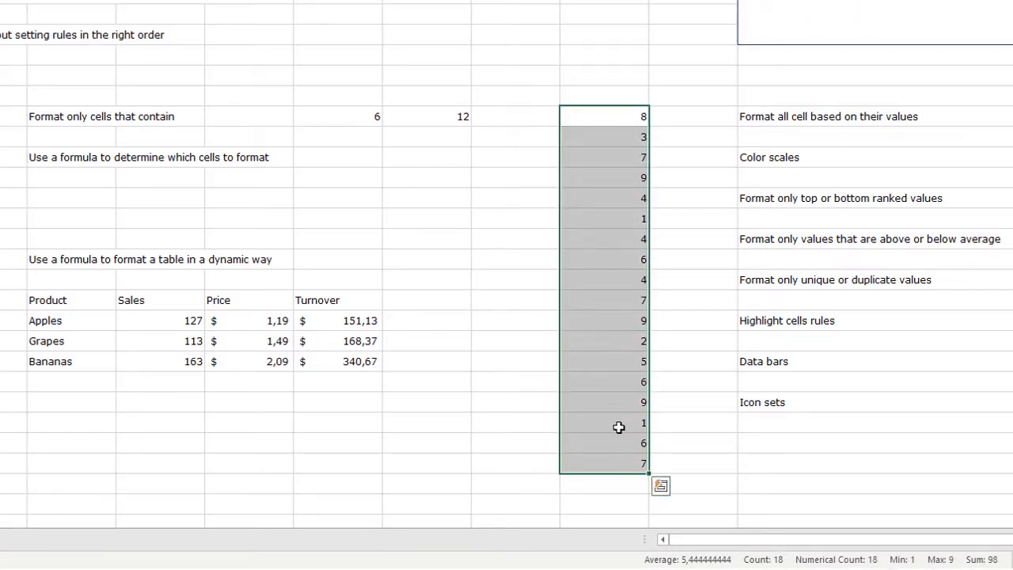
pyautogui.click(696, 101)
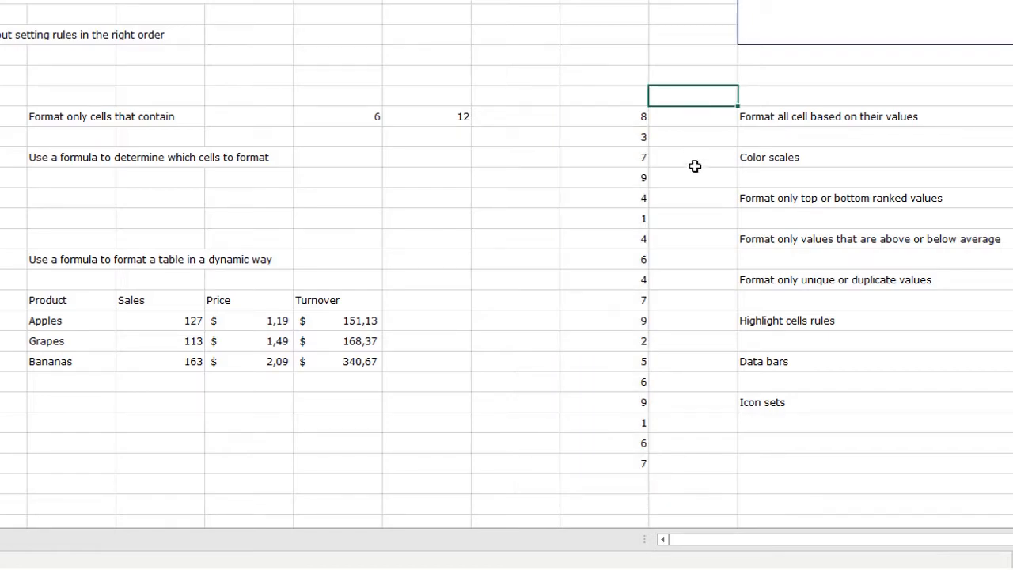
# Format cells J11:J28 based on their values with a 3-Color Scale and inspect the colours of the values 8, 9 and 1
pyautogui.moveTo(600, 116); pyautogui.dragTo(607, 463)
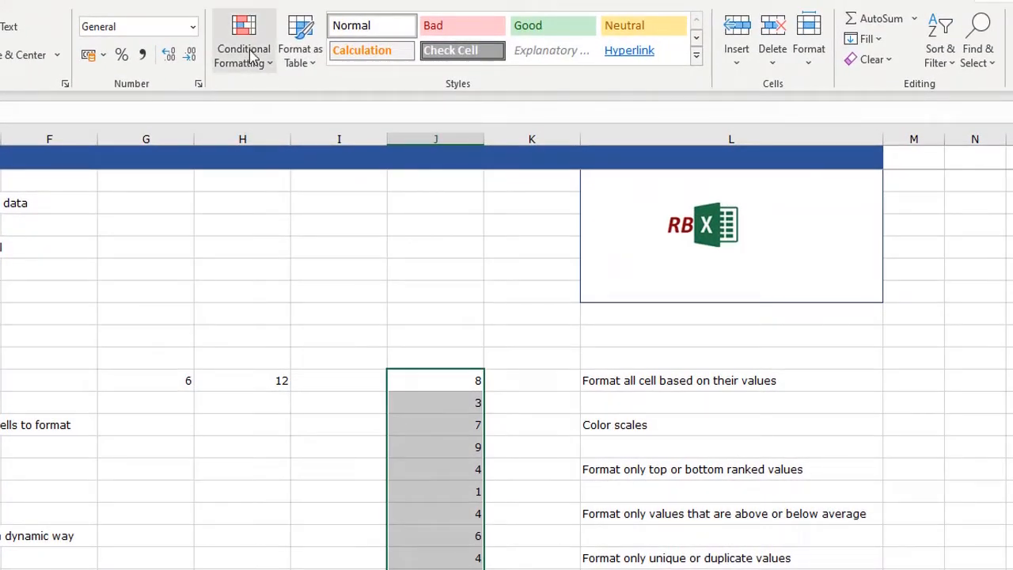
pyautogui.click(251, 57)
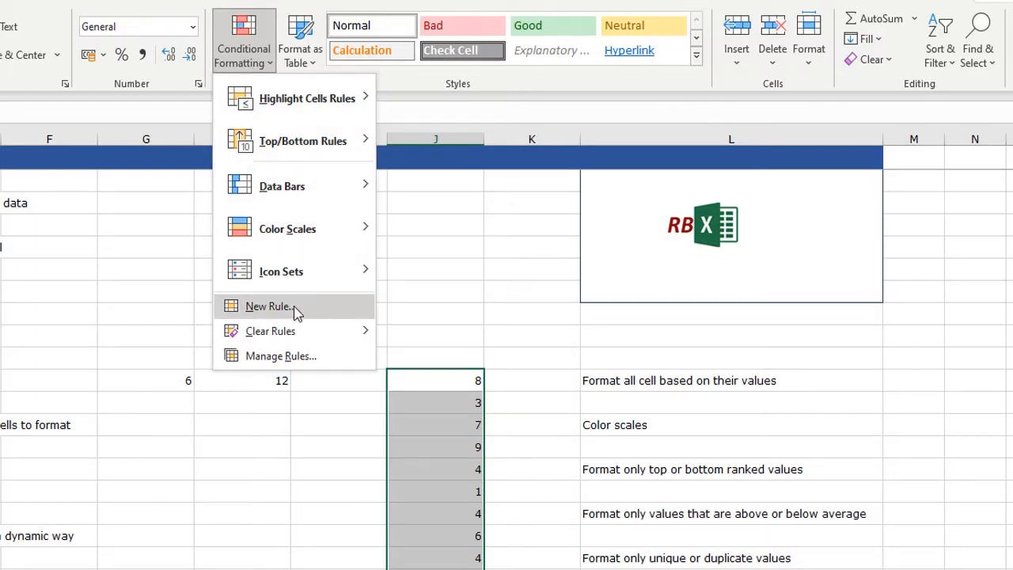
pyautogui.click(269, 306)
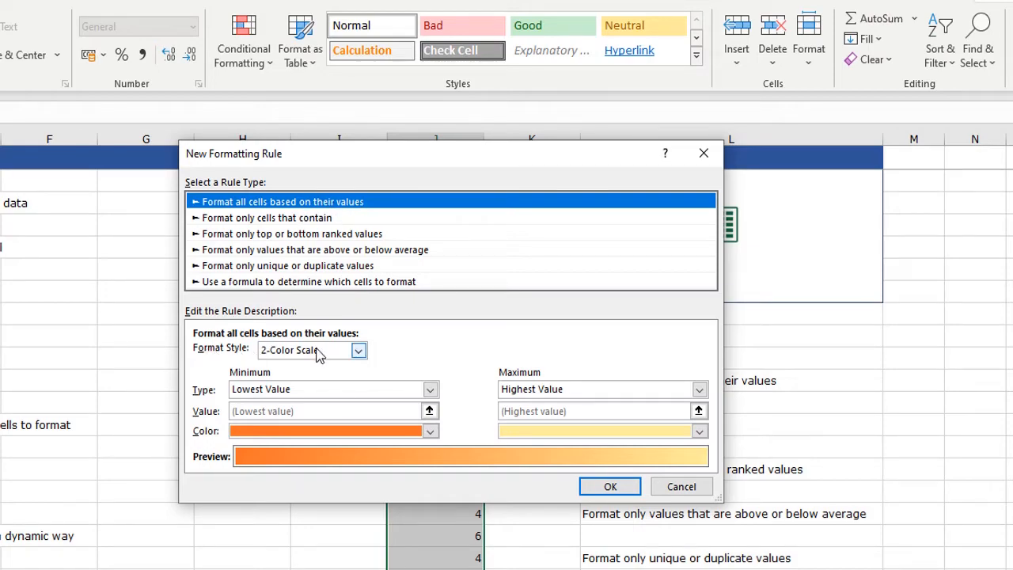
pyautogui.click(360, 352)
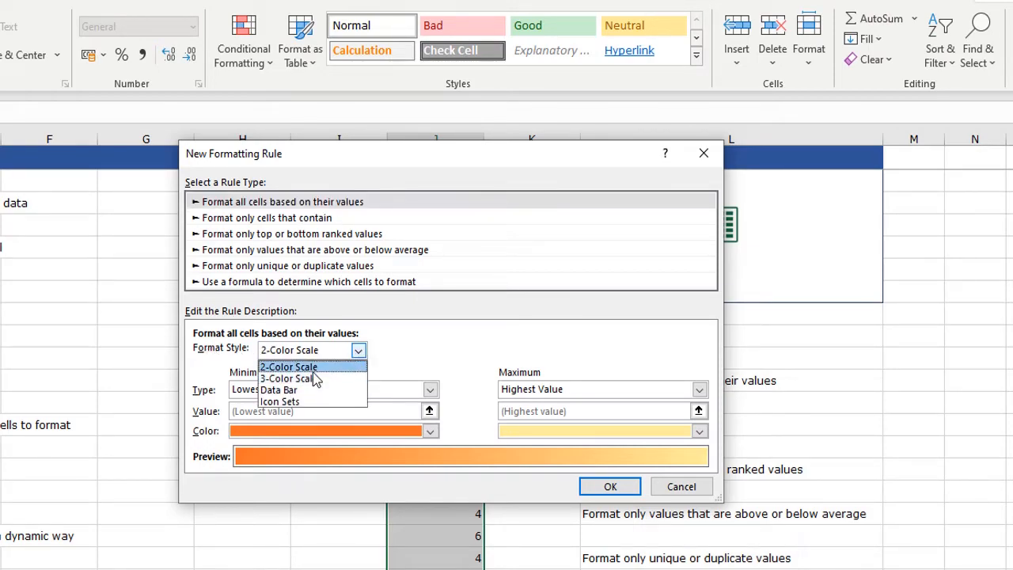
pyautogui.click(309, 379)
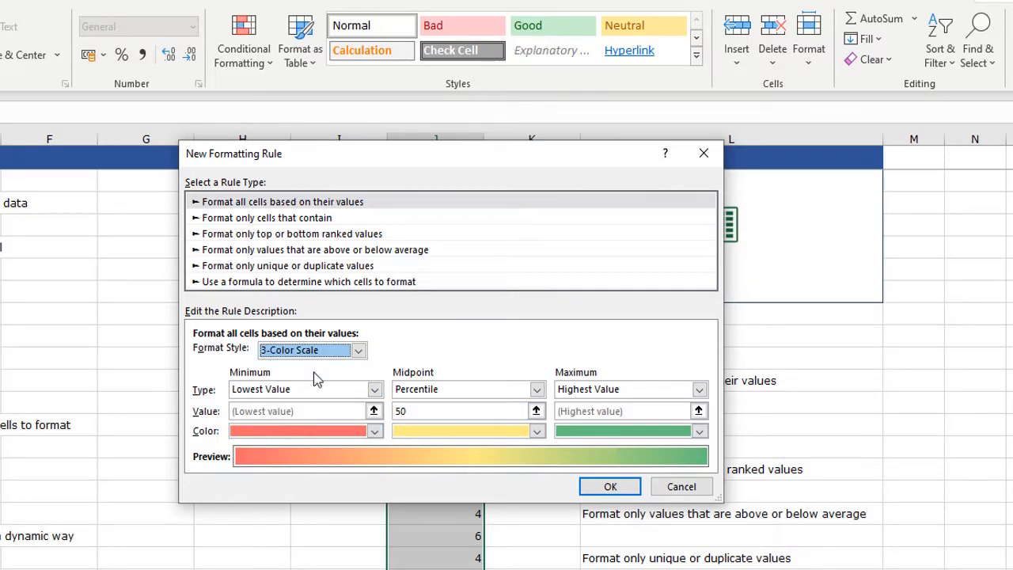
pyautogui.click(374, 390)
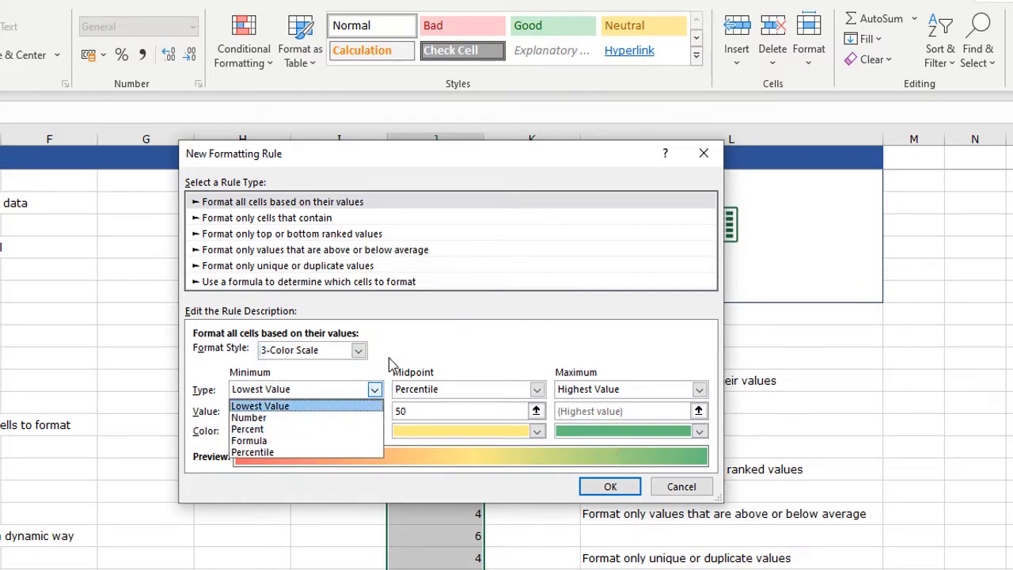
pyautogui.click(424, 378)
pyautogui.click(610, 484)
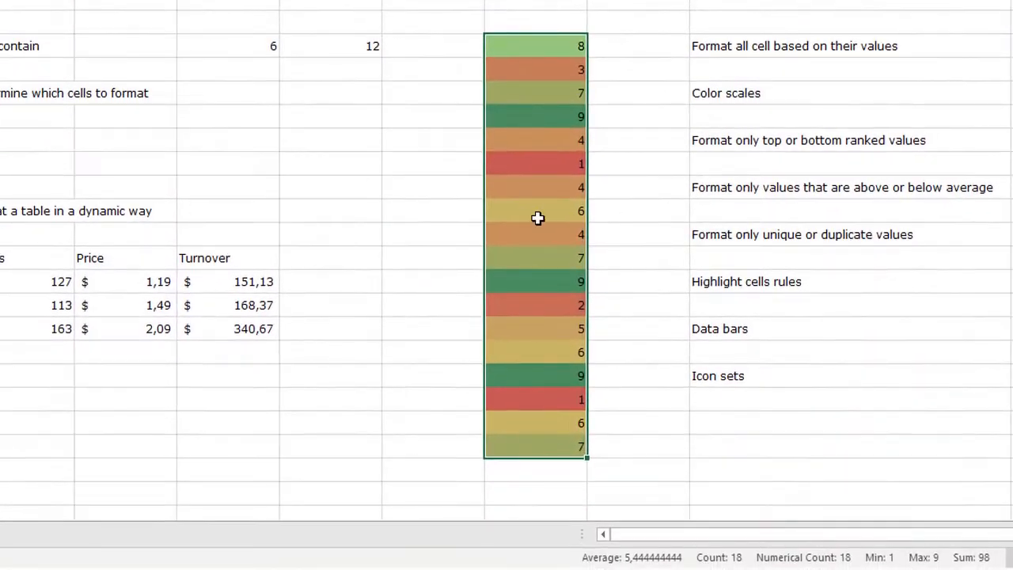
pyautogui.click(420, 184)
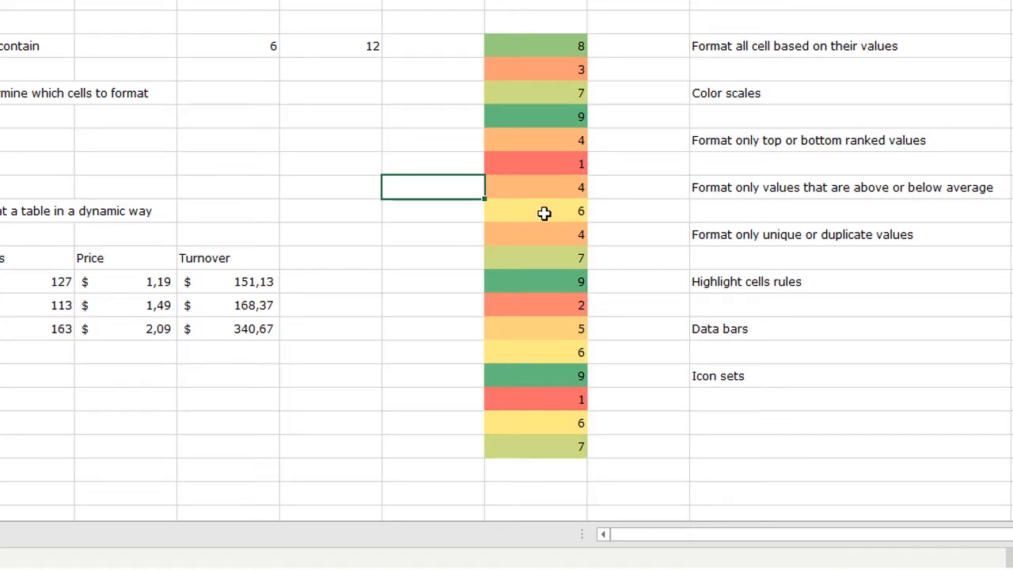
pyautogui.click(529, 47)
pyautogui.click(537, 117)
pyautogui.click(556, 162)
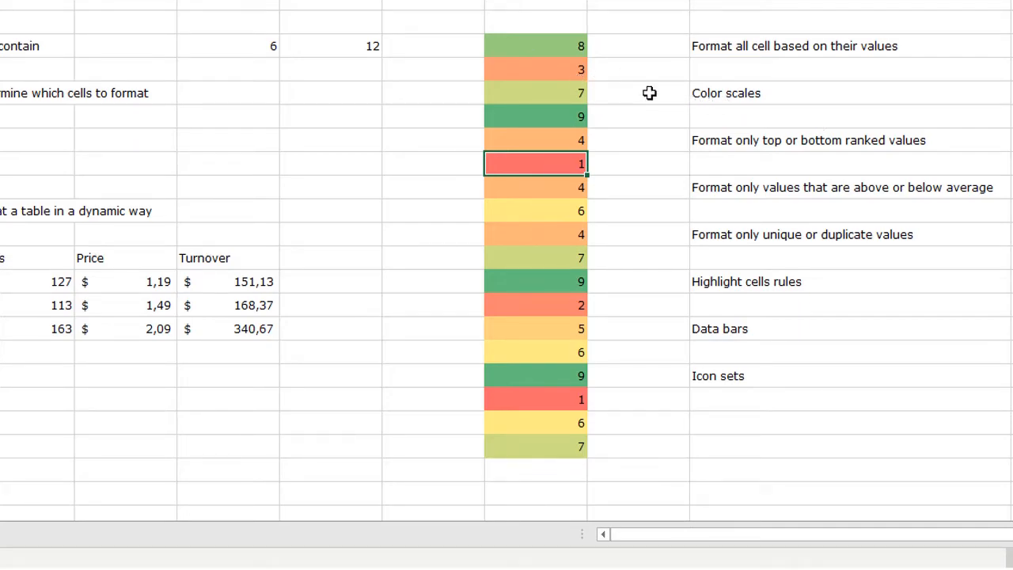
# Apply the preset Green - Yellow color scale to cells J11:J28
pyautogui.moveTo(560, 47); pyautogui.dragTo(559, 437)
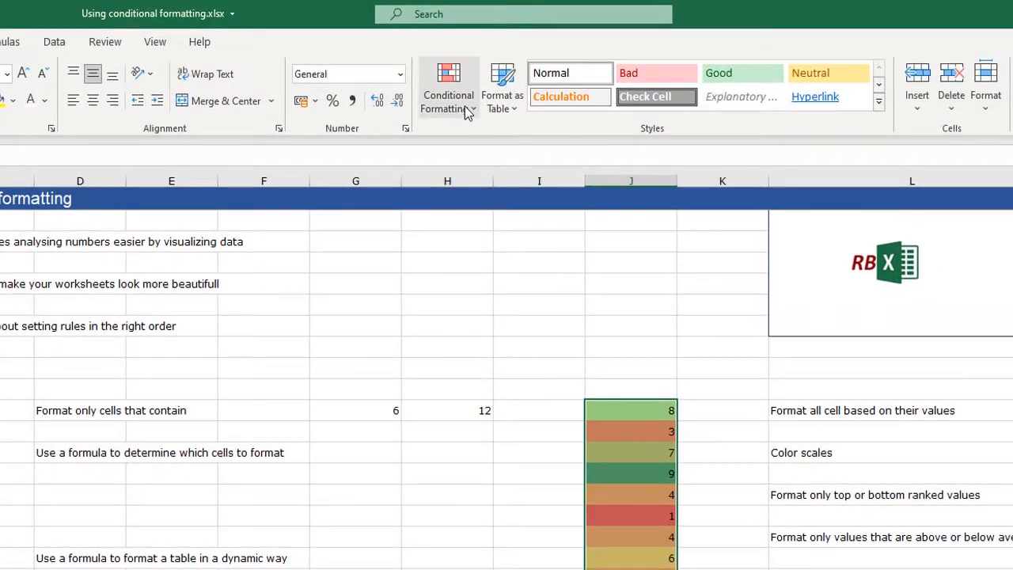
pyautogui.click(465, 106)
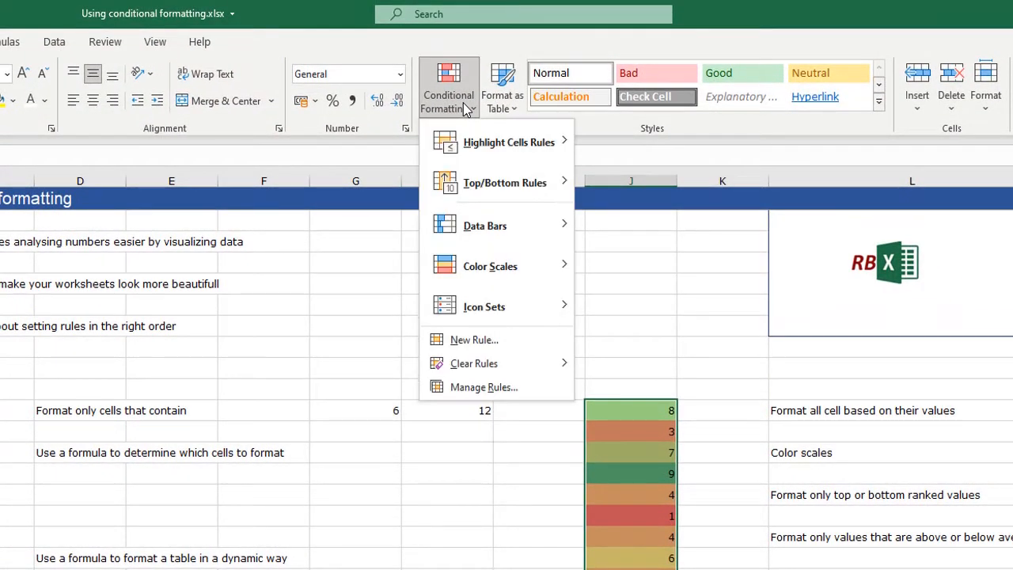
pyautogui.moveTo(469, 271)
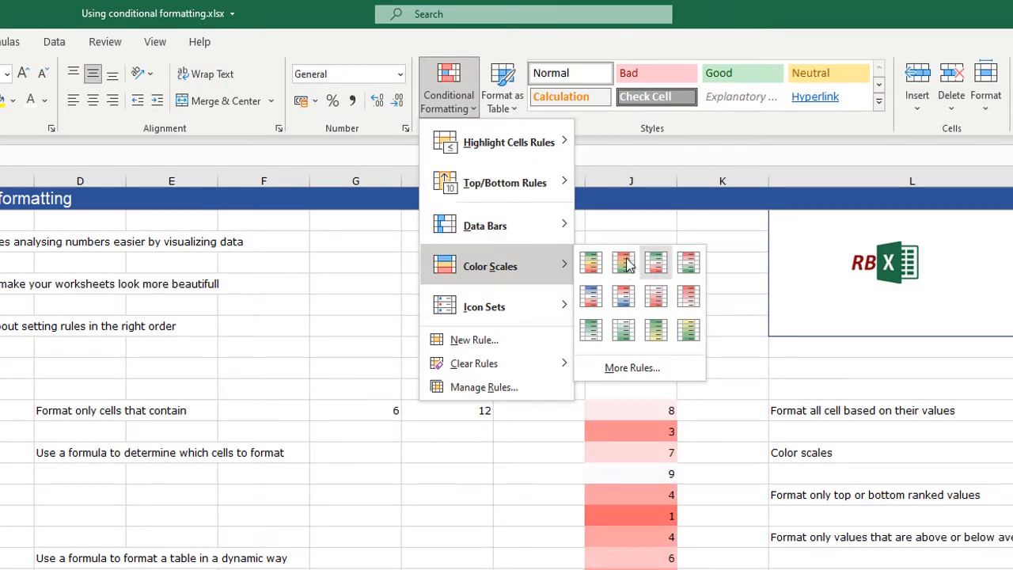
pyautogui.click(656, 335)
pyautogui.click(630, 467)
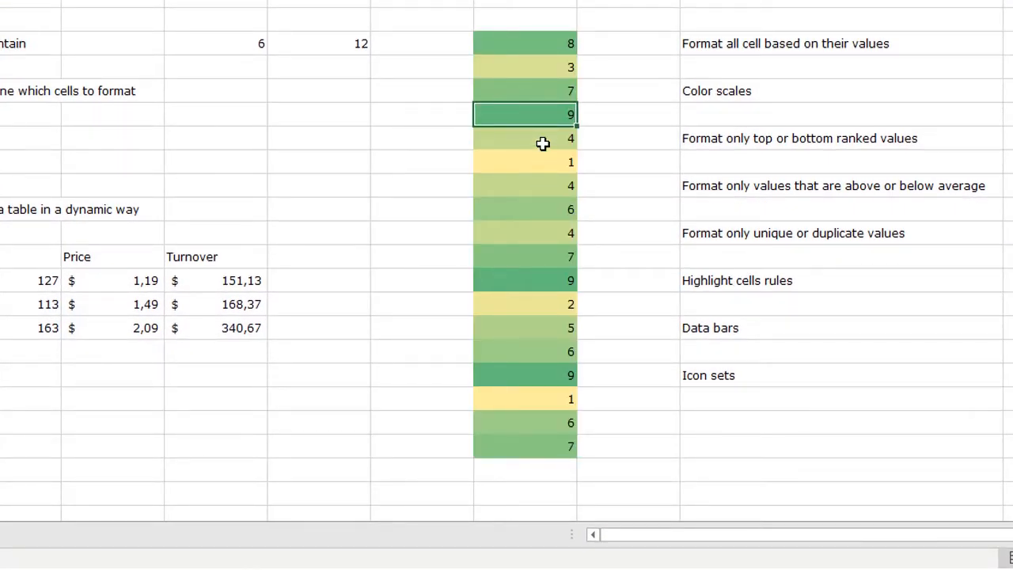
pyautogui.click(779, 45)
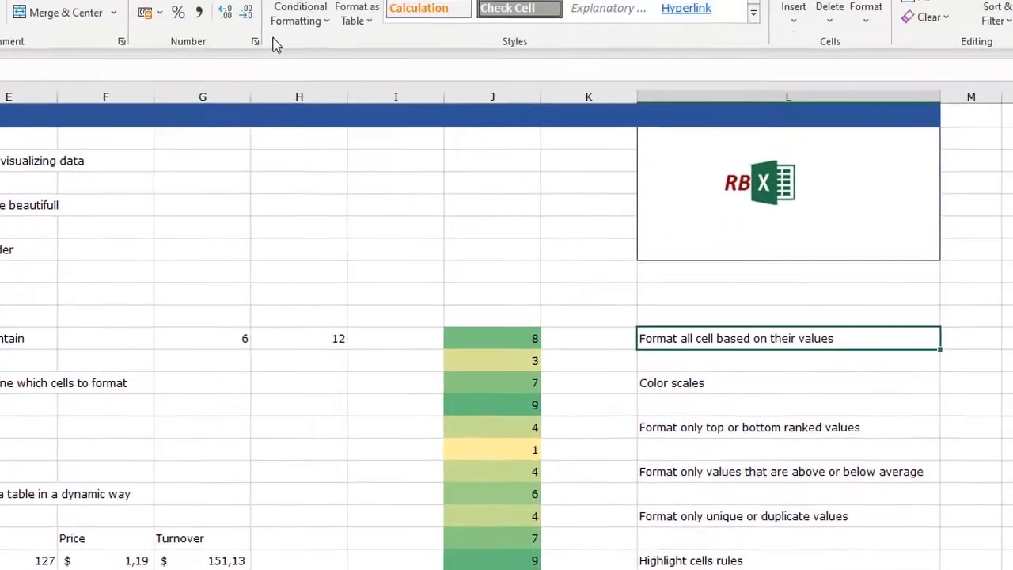
pyautogui.click(304, 19)
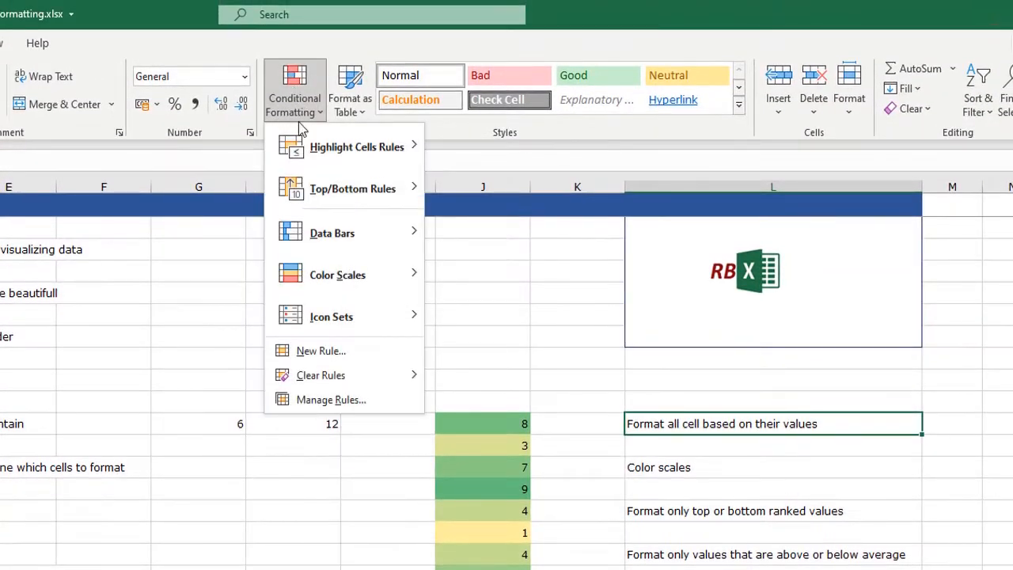
pyautogui.moveTo(357, 273)
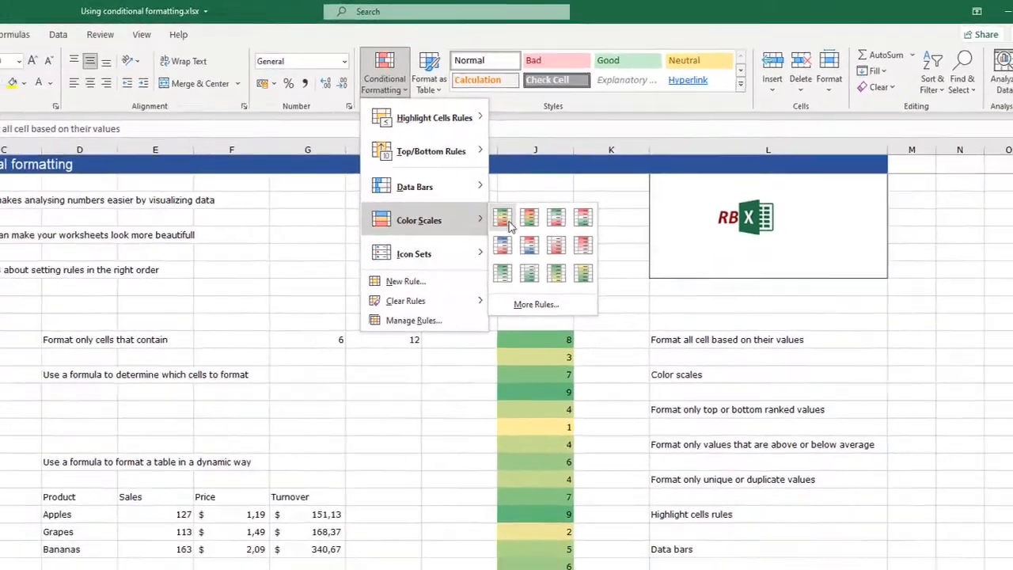
pyautogui.click(564, 491)
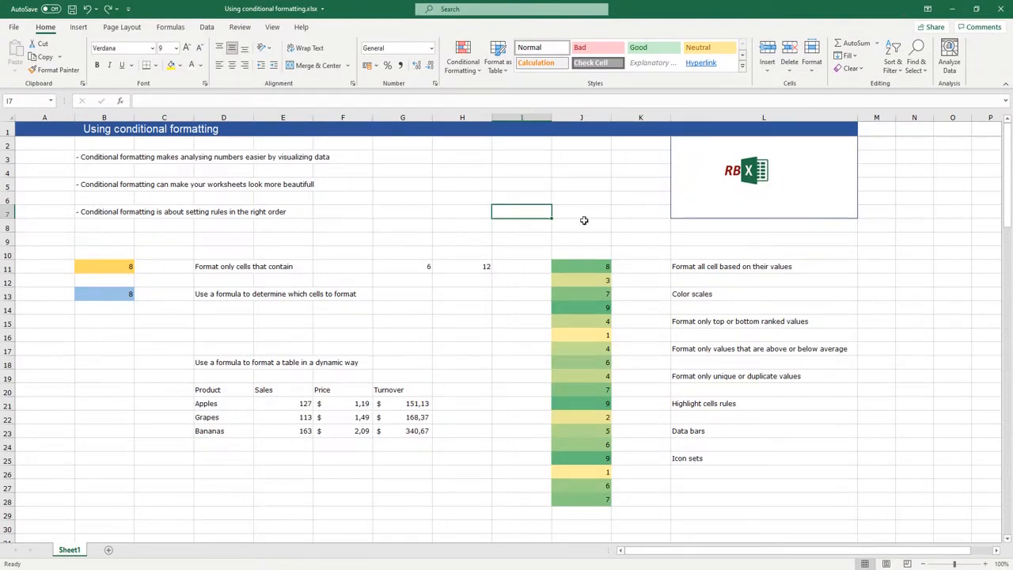
# Undo both color scales applied to cells J11:J28
pyautogui.hotkey('ctrl', 'z')
pyautogui.hotkey('ctrl', 'z')
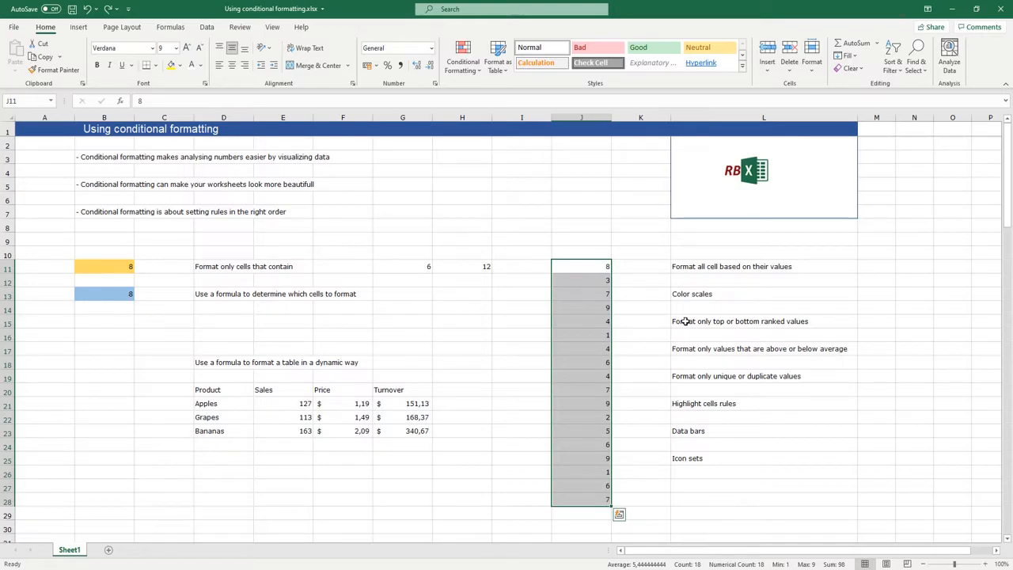
# Start a conditional formatting rule for cells J11:J28 that formats only values ranked in the top 5
pyautogui.moveTo(574, 266); pyautogui.dragTo(597, 500)
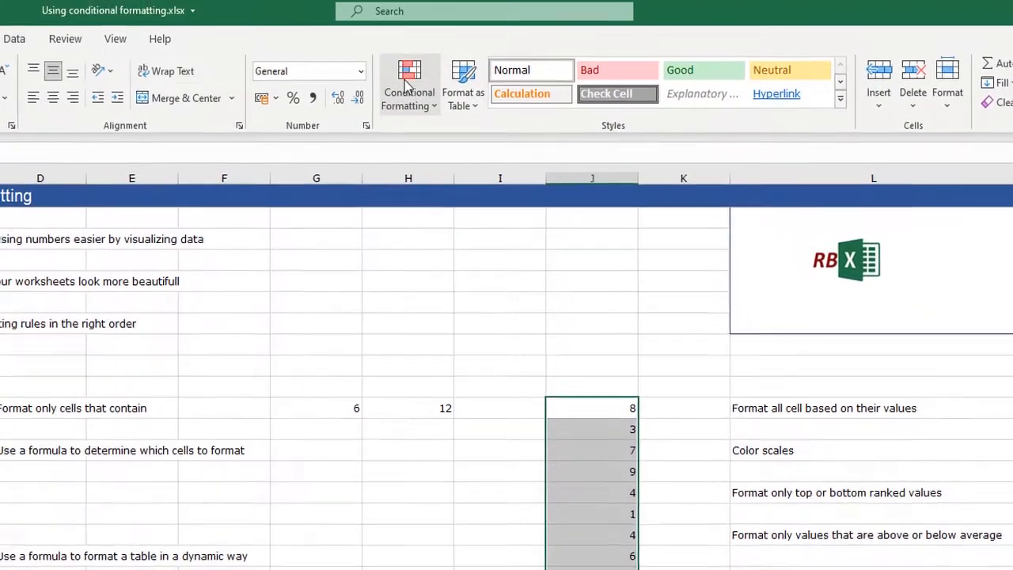
pyautogui.click(408, 86)
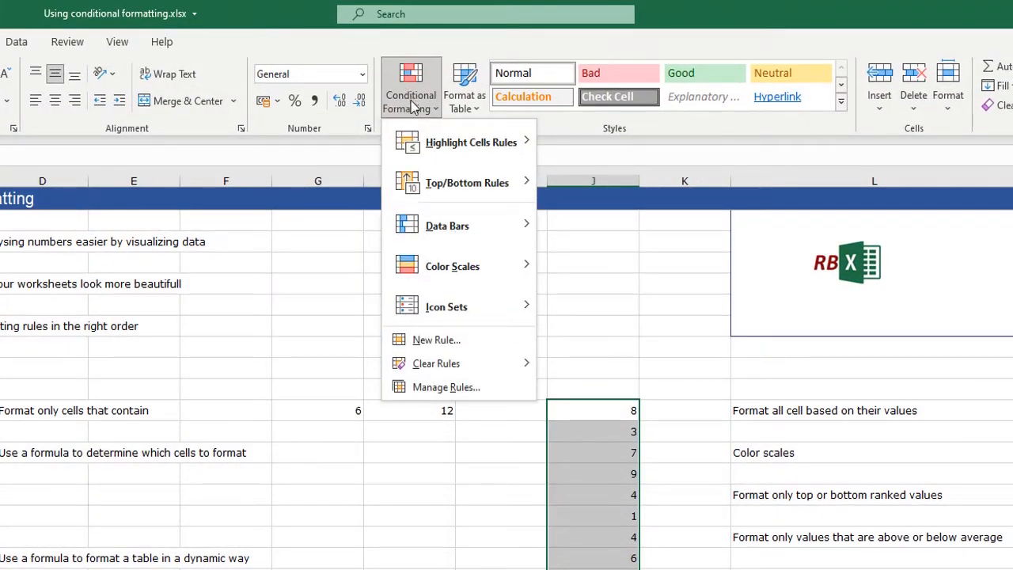
pyautogui.click(426, 342)
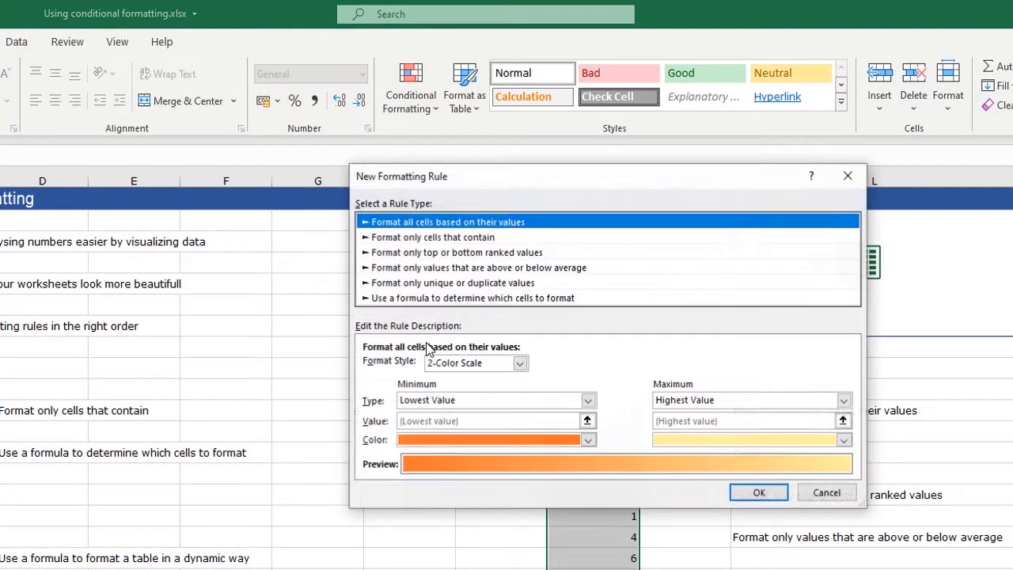
pyautogui.click(427, 253)
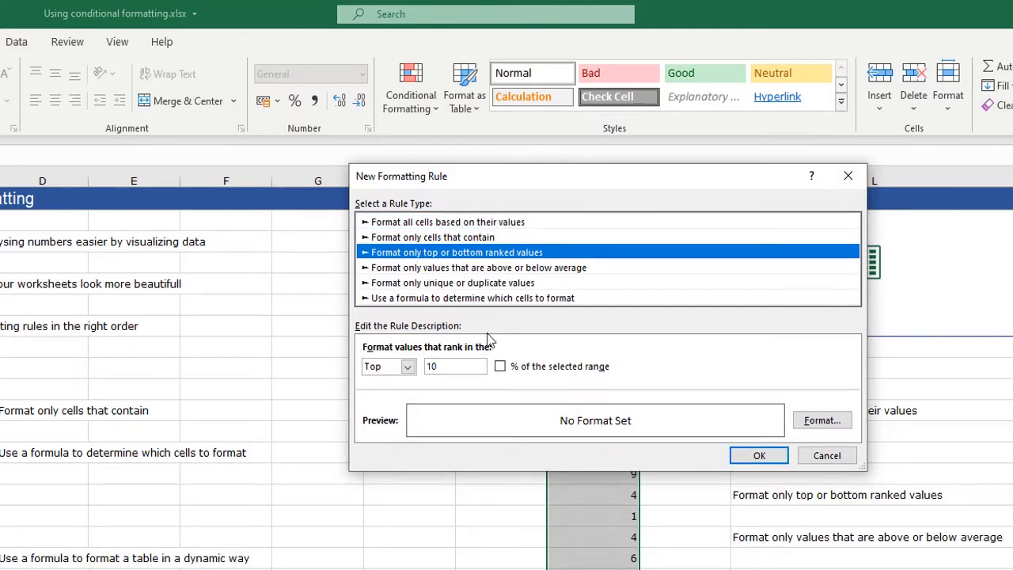
pyautogui.click(456, 364)
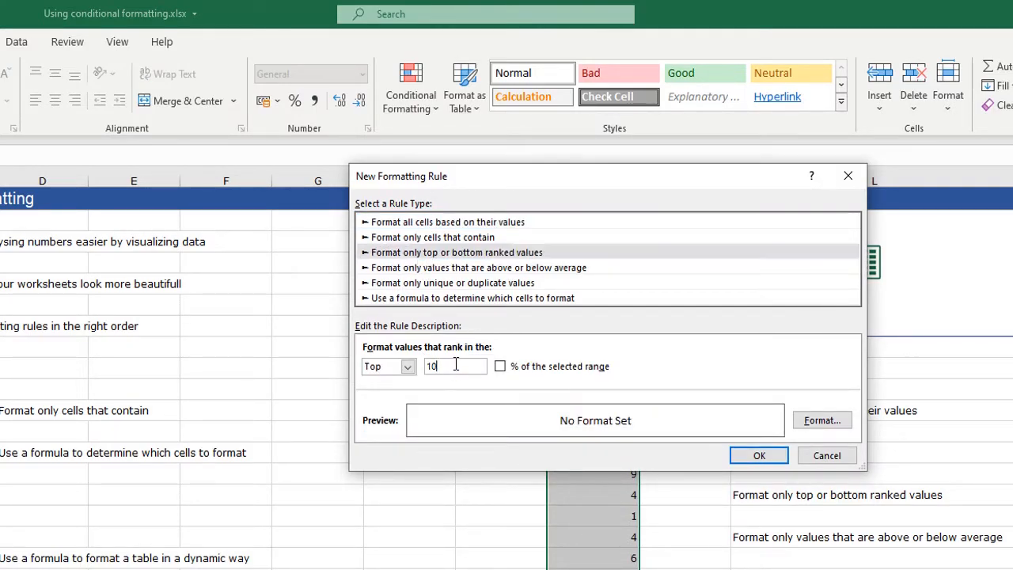
pyautogui.click(409, 366)
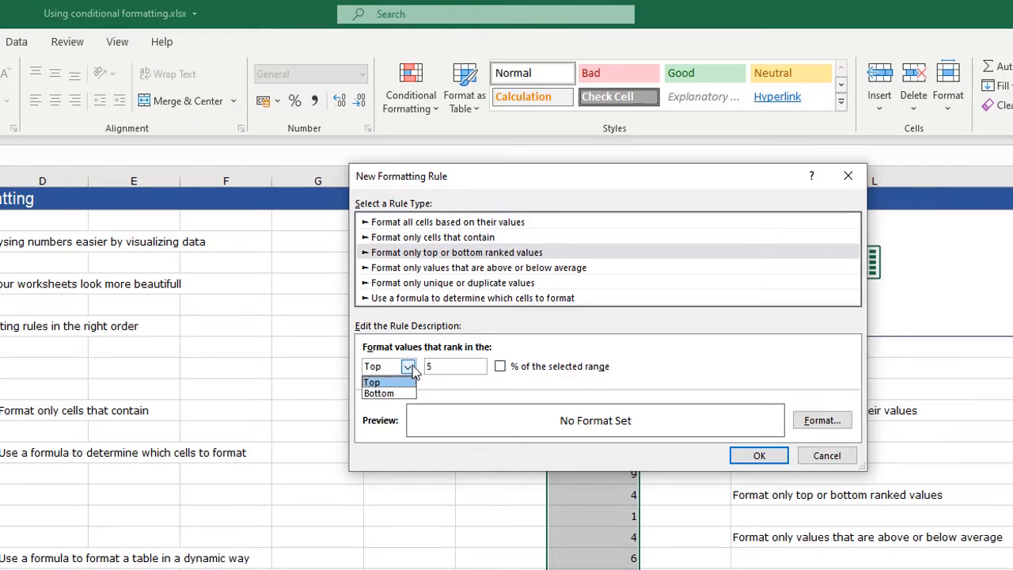
pyautogui.click(406, 366)
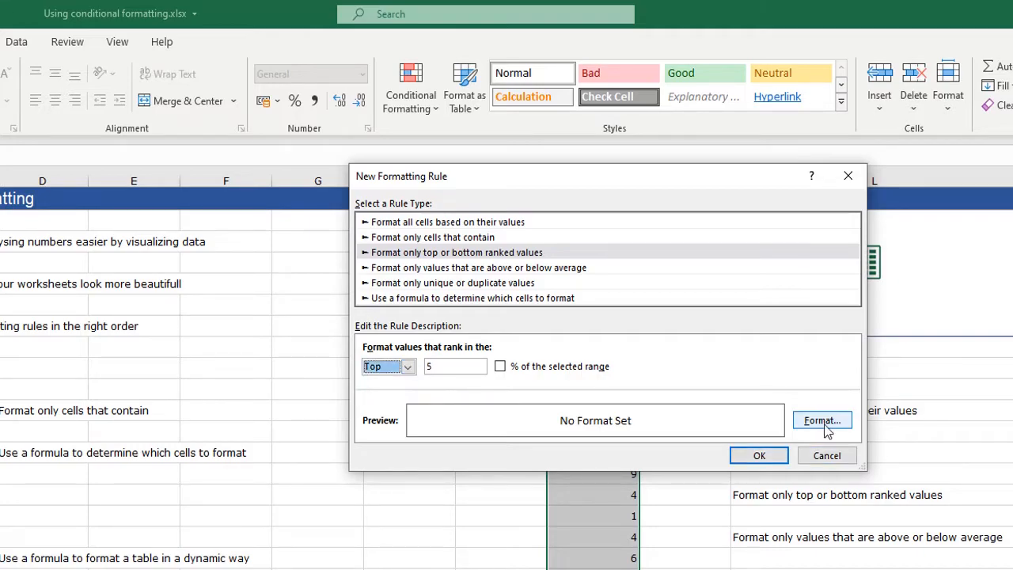
# Give the top 5 rule a light gold background fill and apply it to cells J11:J28
pyautogui.click(825, 422)
pyautogui.click(521, 244)
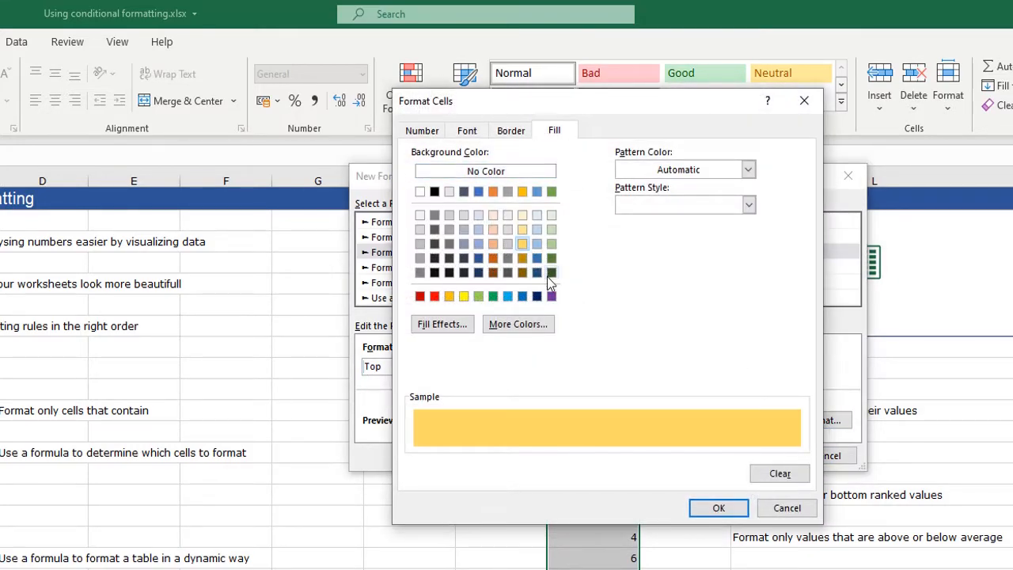
pyautogui.click(716, 508)
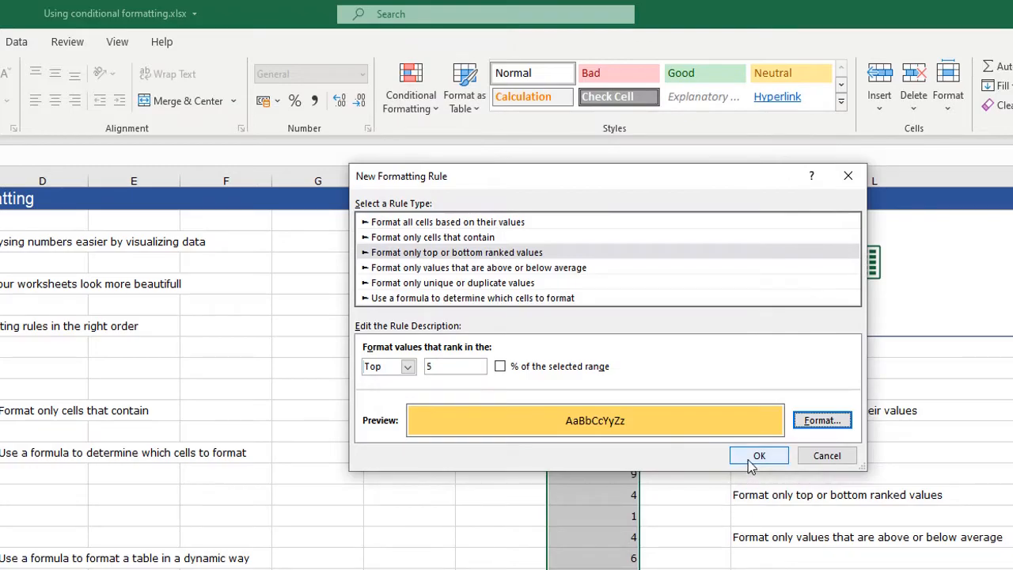
pyautogui.click(772, 457)
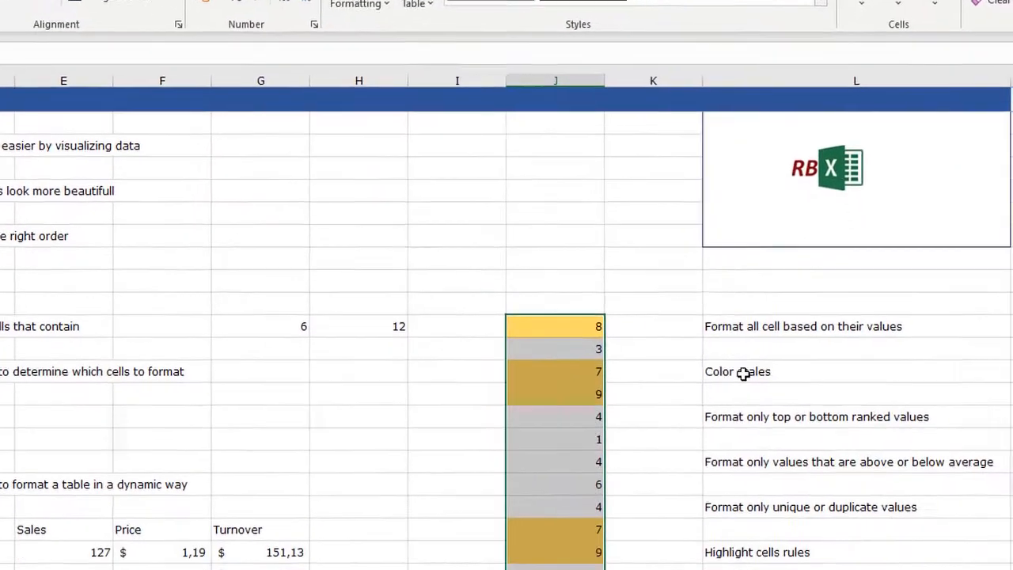
# Examine which cells in J11:J28 the top 5 rule highlights, checking how tied values are treated
pyautogui.click(415, 473)
pyautogui.click(621, 411)
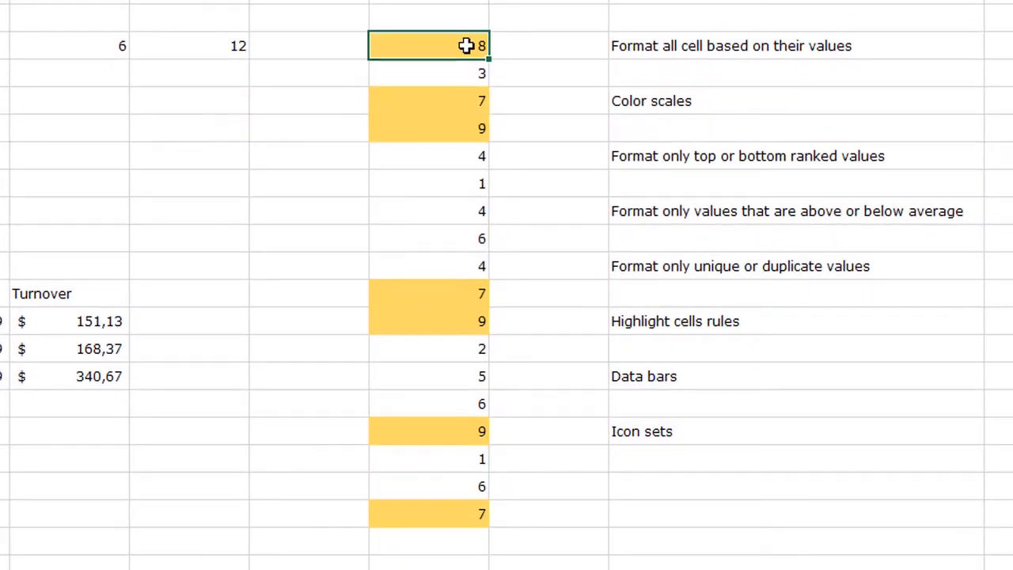
pyautogui.click(460, 95)
pyautogui.click(460, 131)
pyautogui.click(449, 290)
pyautogui.click(451, 324)
pyautogui.click(452, 431)
pyautogui.click(456, 508)
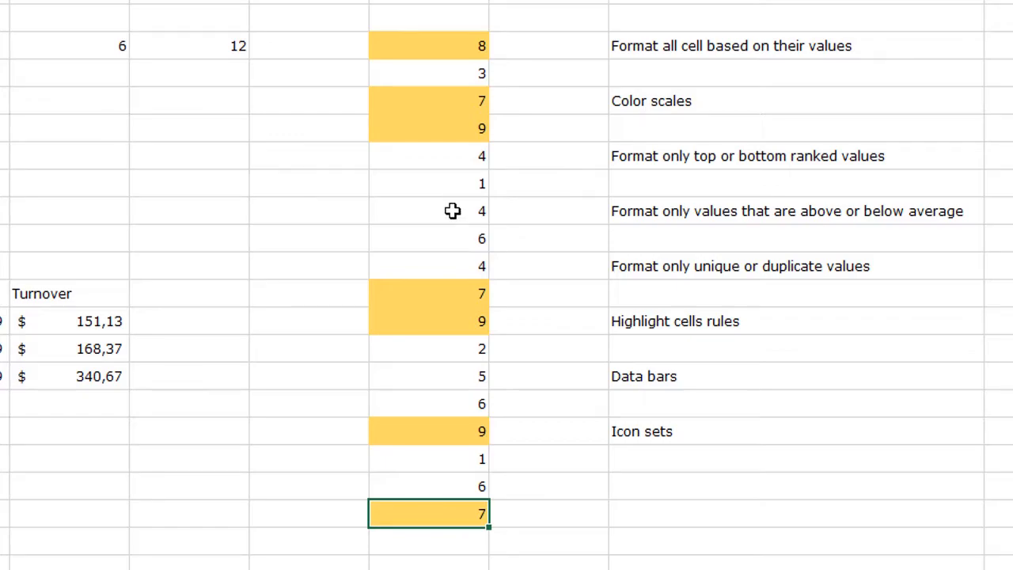
pyautogui.click(448, 319)
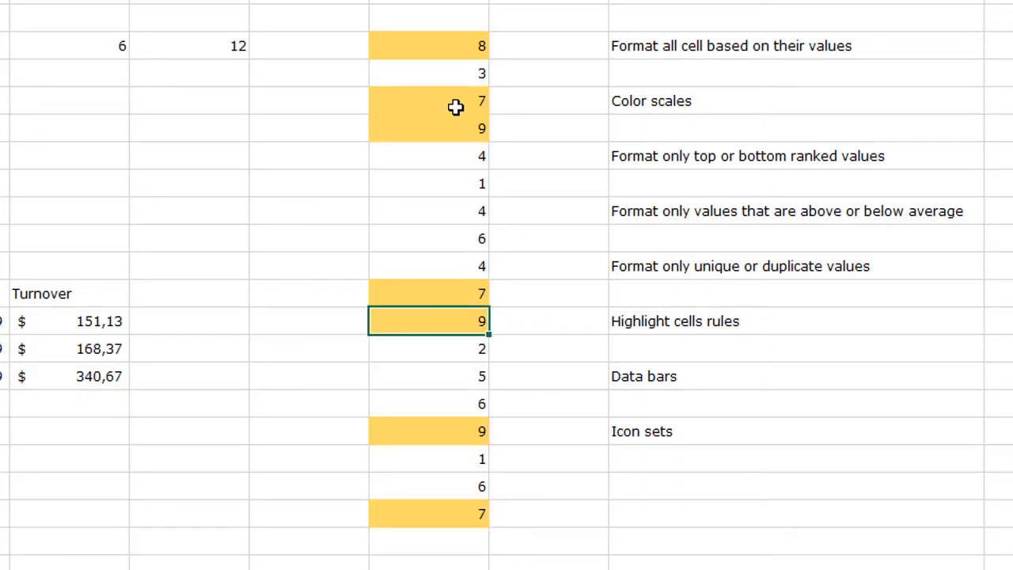
pyautogui.click(454, 45)
pyautogui.click(448, 97)
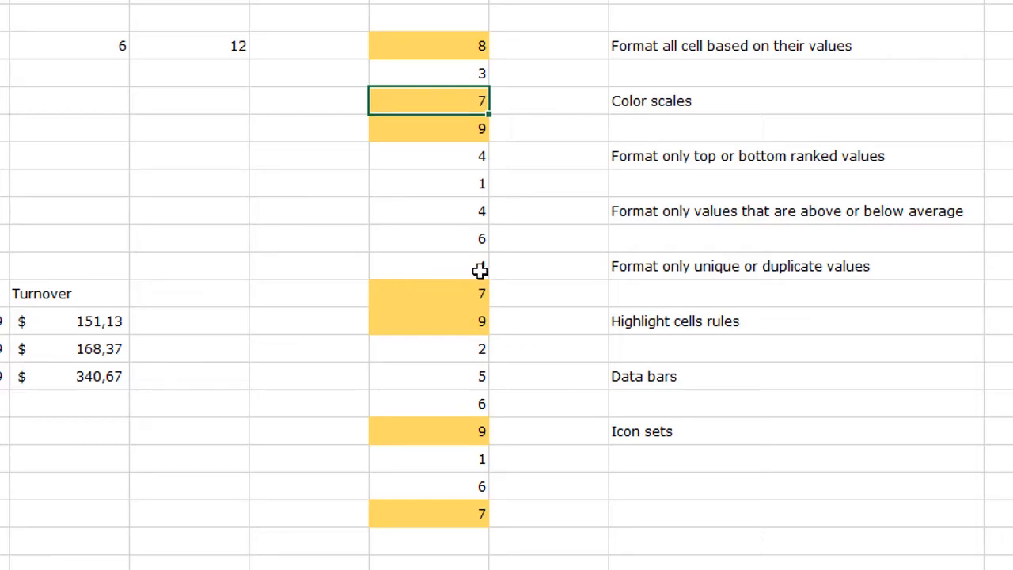
# Undo the top 5 rule on cells J11:J28
pyautogui.hotkey('ctrl', 'z')
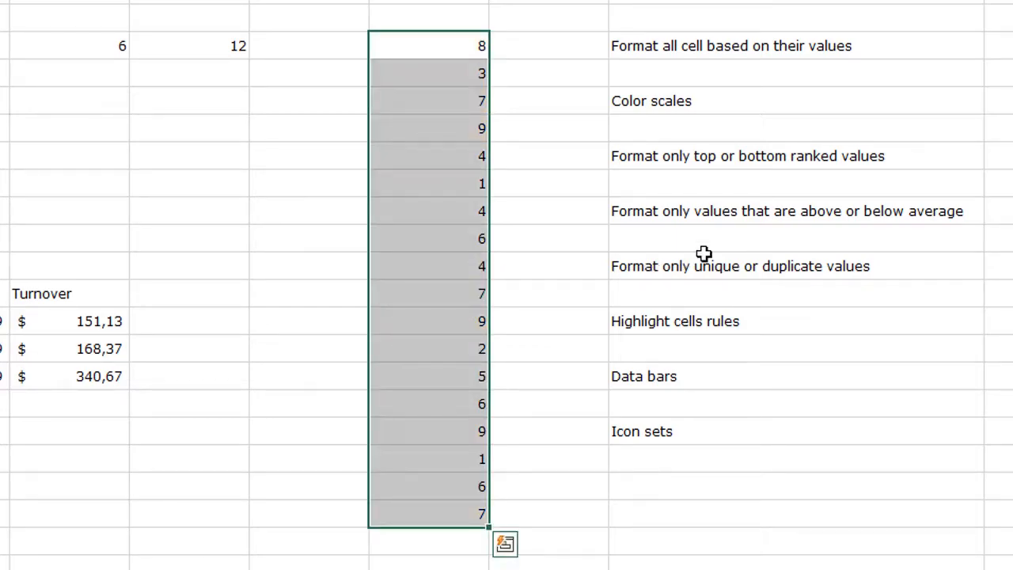
pyautogui.click(715, 211)
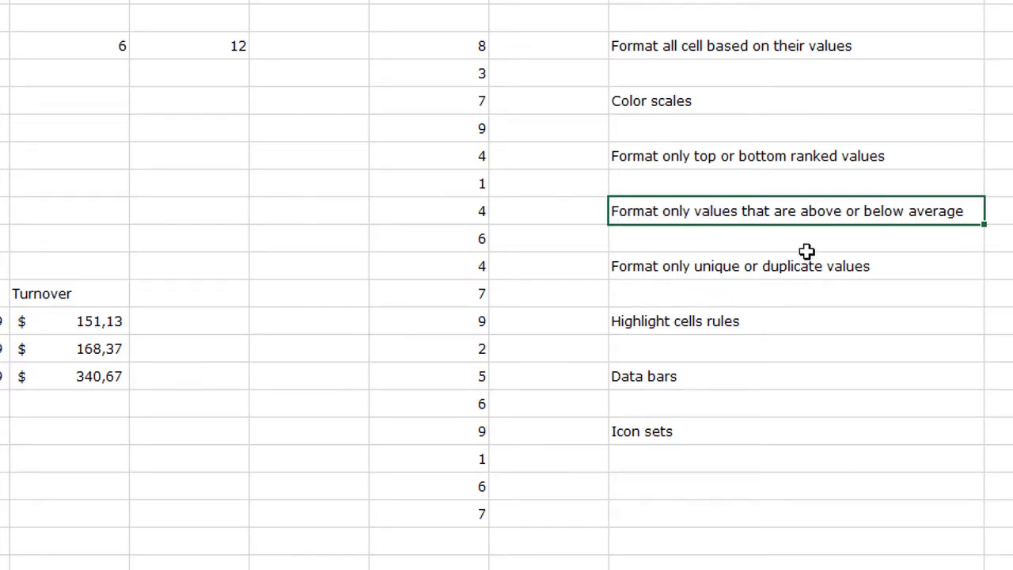
# Start a conditional formatting rule for cells J11:J28 that formats only values above the average of the range
pyautogui.moveTo(424, 45); pyautogui.dragTo(442, 515)
pyautogui.click(361, 95)
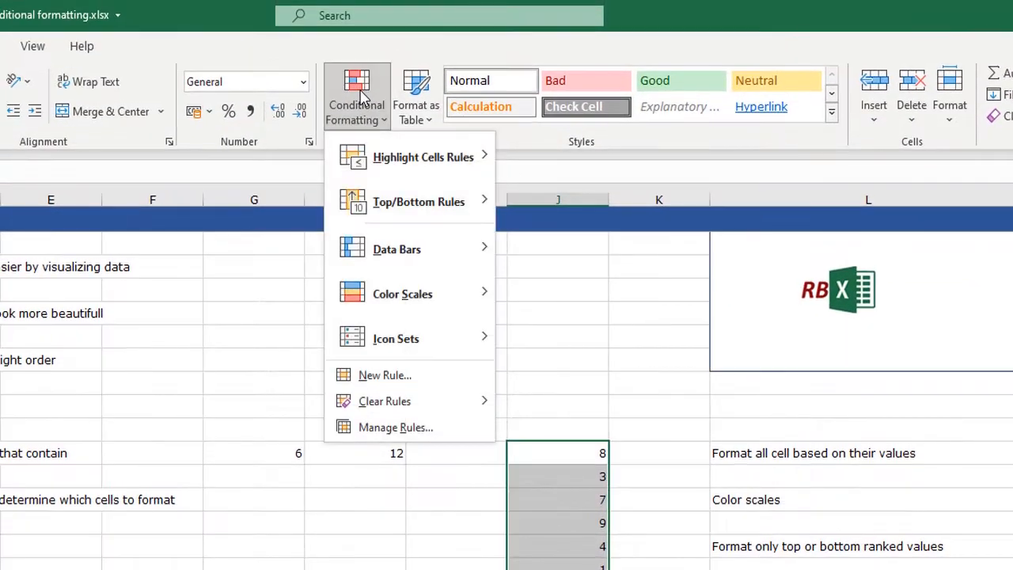
pyautogui.click(385, 375)
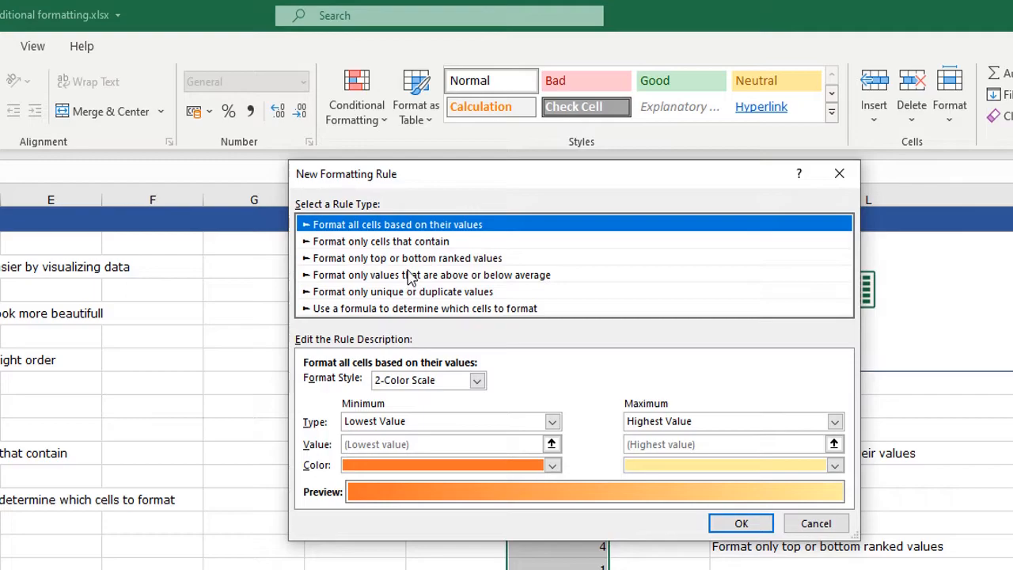
pyautogui.click(409, 276)
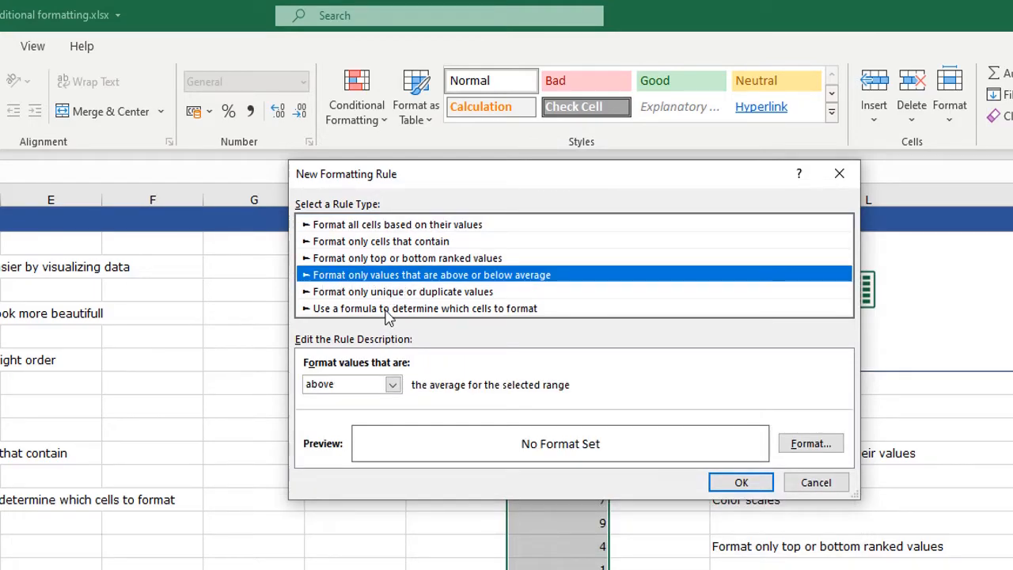
pyautogui.click(393, 386)
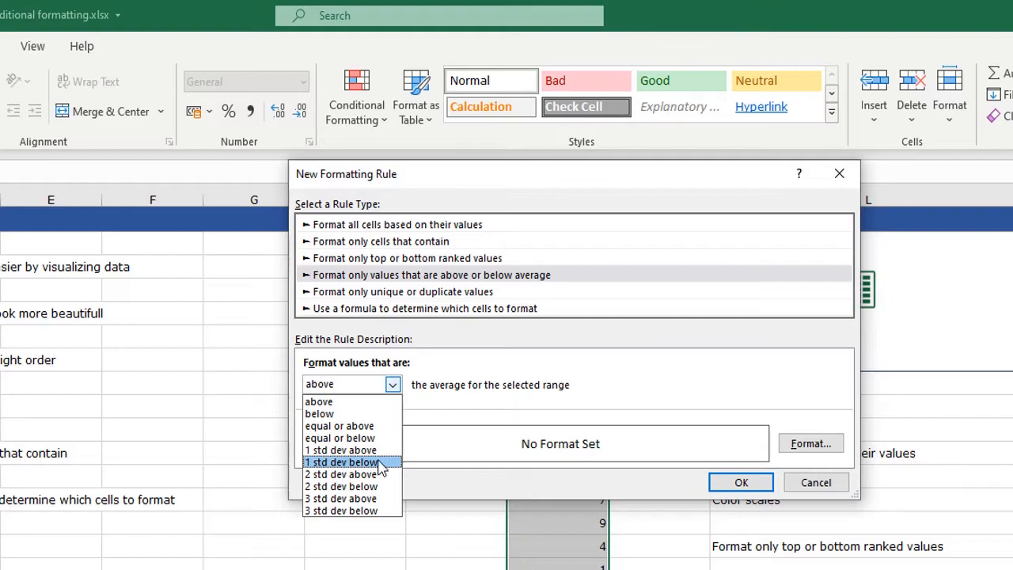
pyautogui.click(328, 405)
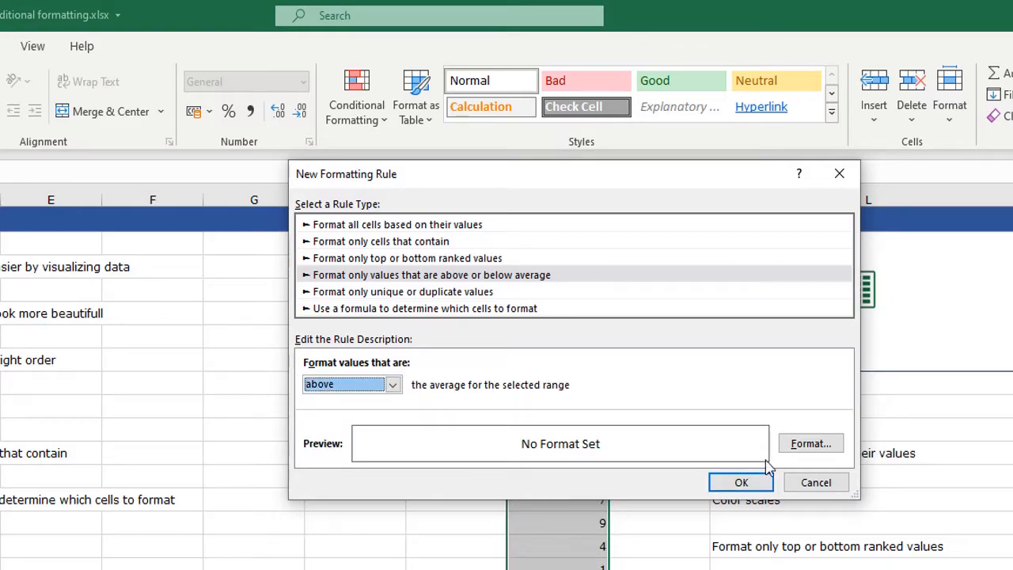
# Give the above-average rule a light gold background fill and apply it to cells J11:J28
pyautogui.click(807, 445)
pyautogui.click(481, 250)
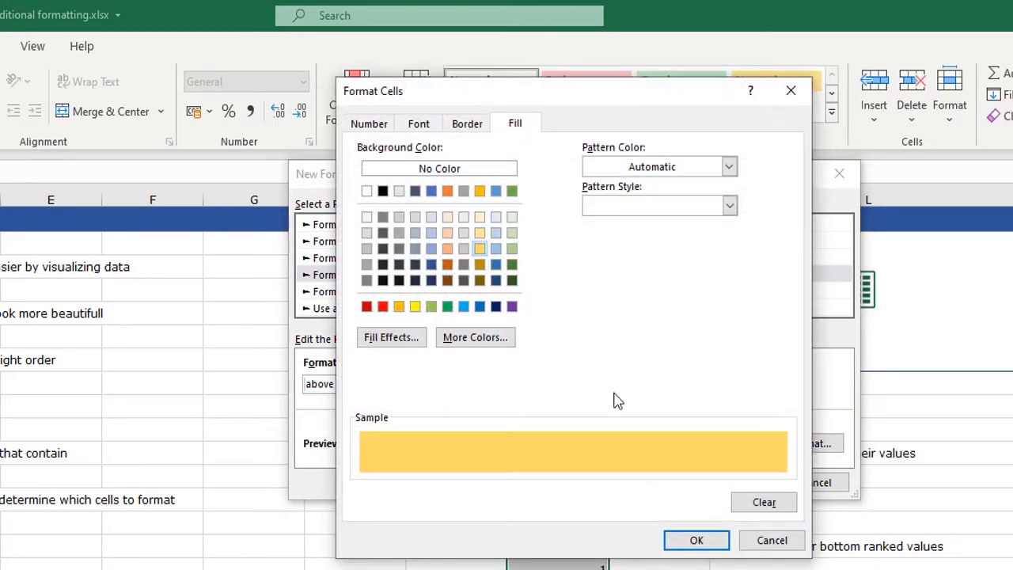
pyautogui.click(696, 542)
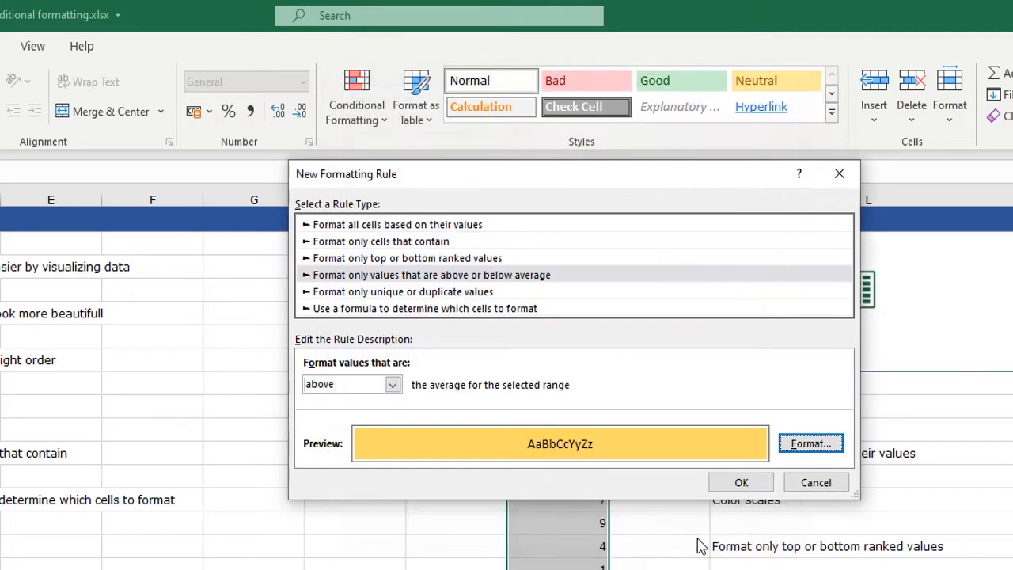
pyautogui.click(737, 483)
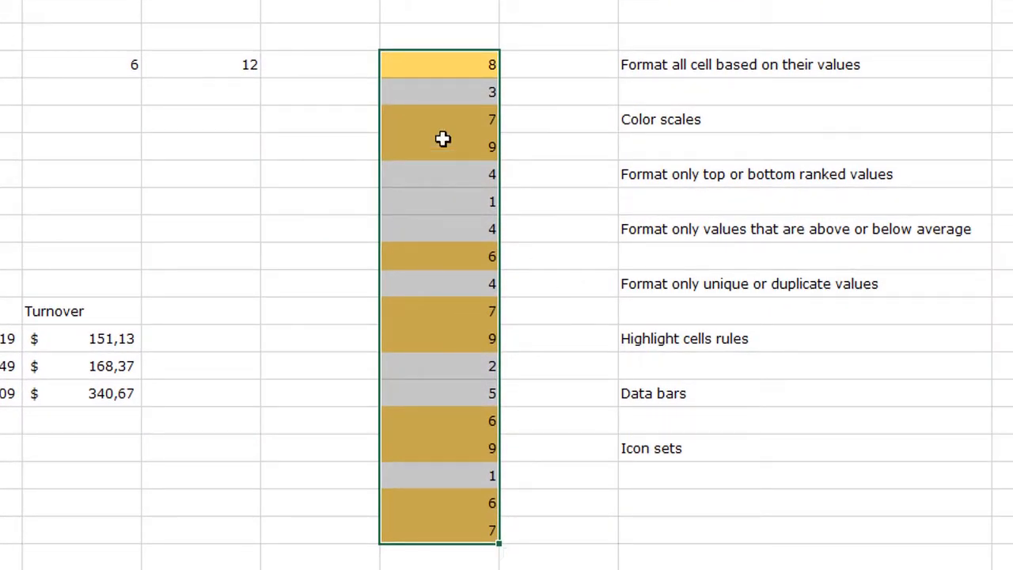
# Undo the above-average rule on cells J11:J28
pyautogui.moveTo(446, 65); pyautogui.dragTo(438, 521)
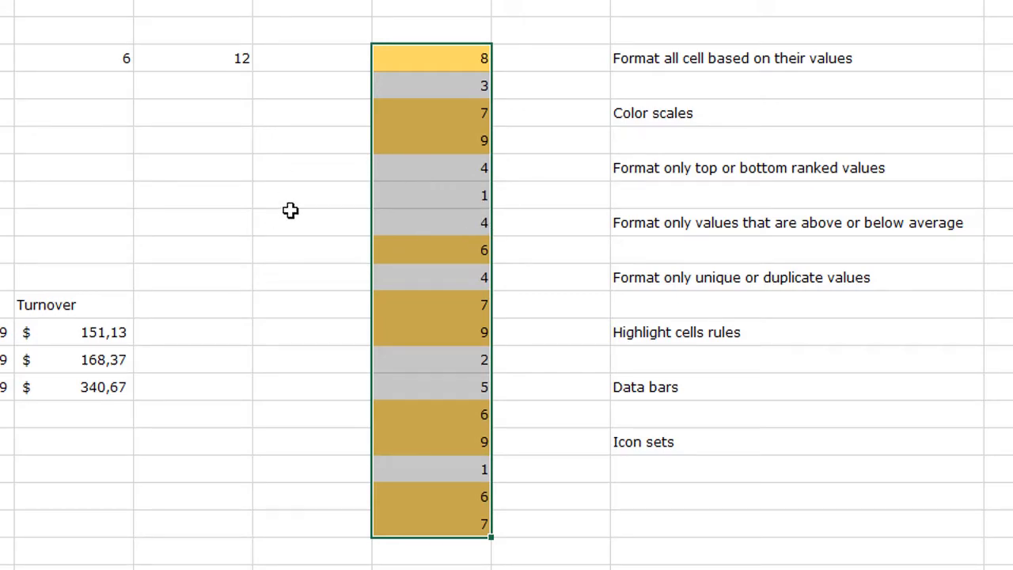
pyautogui.hotkey('ctrl', 'z')
pyautogui.click(428, 6)
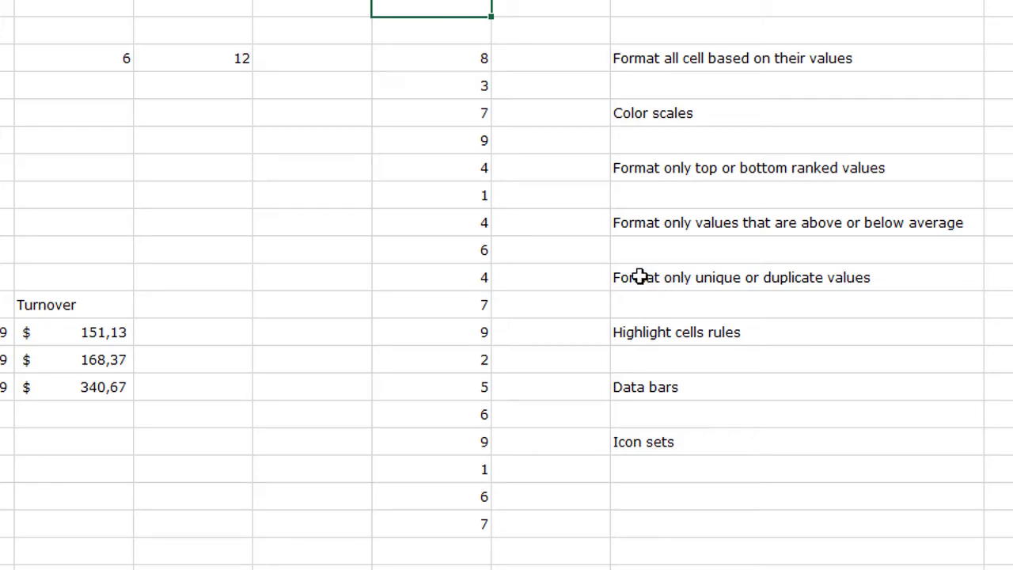
# Start a conditional formatting rule for cells J11:J28 that formats only unique values
pyautogui.click(692, 279)
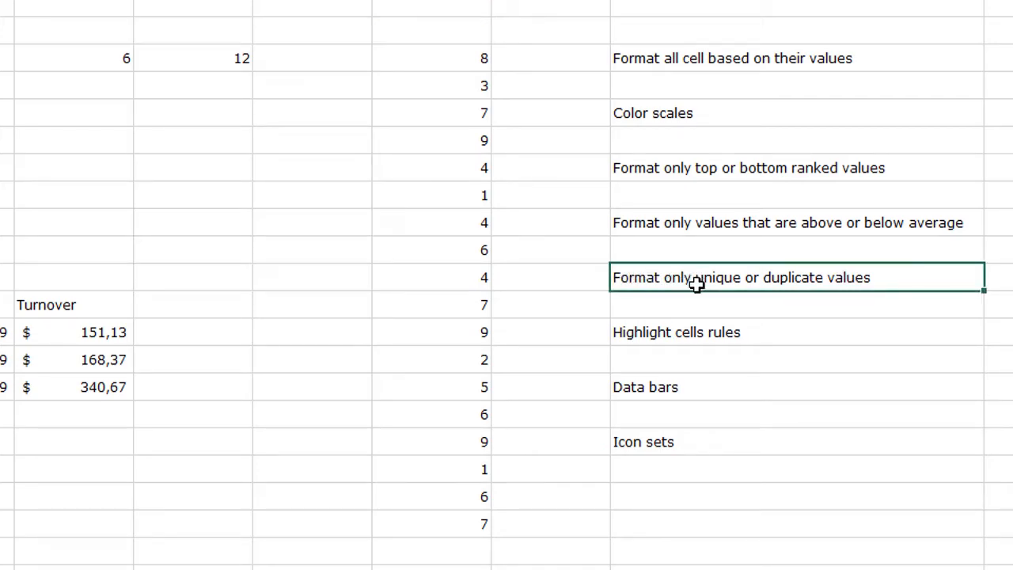
pyautogui.moveTo(447, 68); pyautogui.dragTo(459, 520)
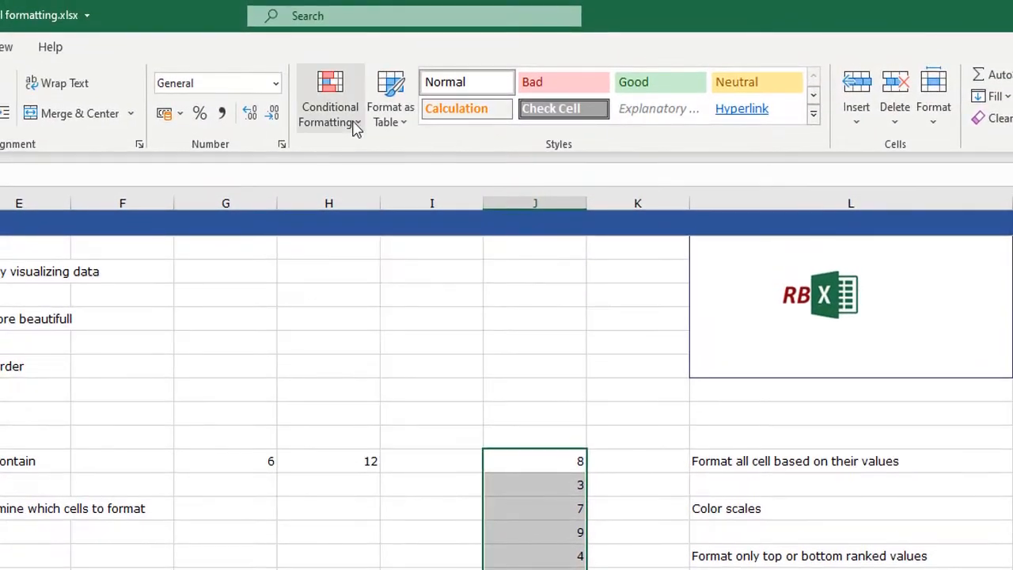
pyautogui.click(333, 111)
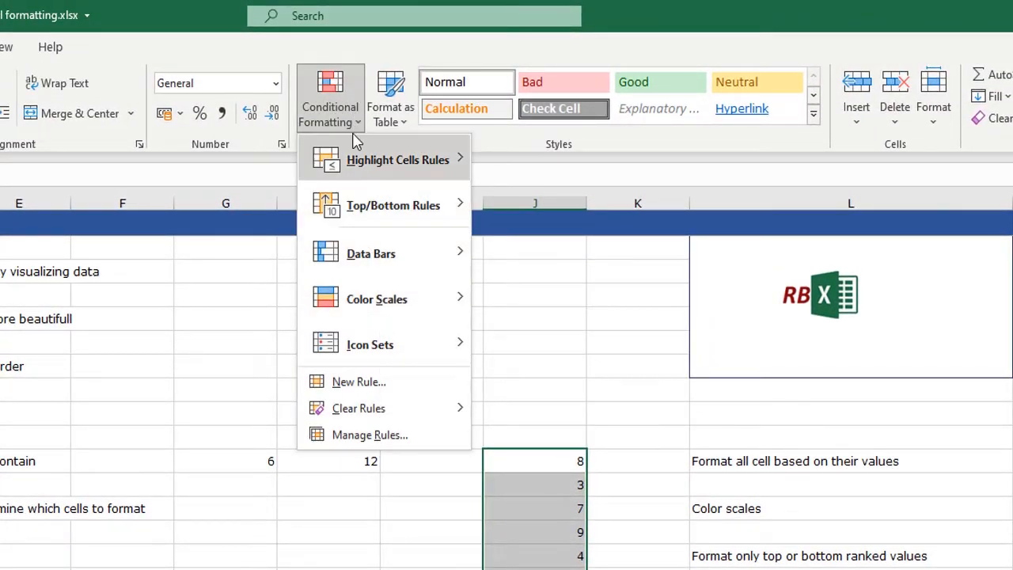
pyautogui.click(388, 383)
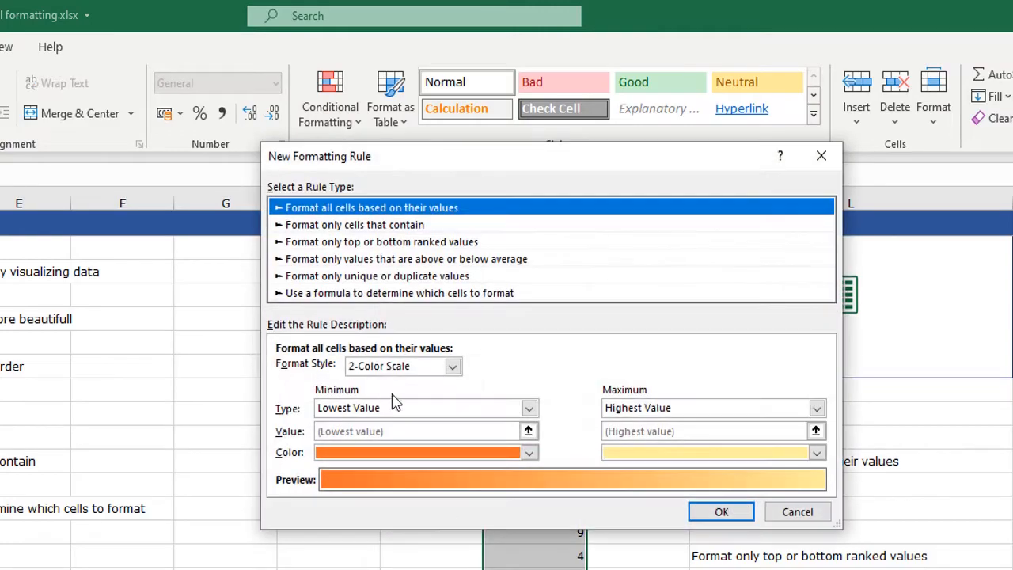
pyautogui.click(359, 276)
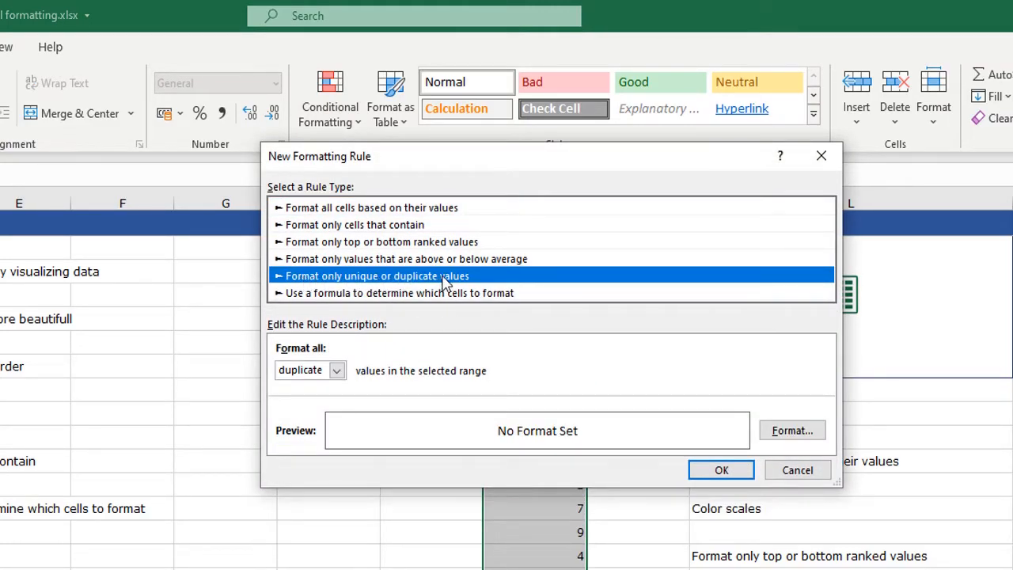
pyautogui.click(336, 370)
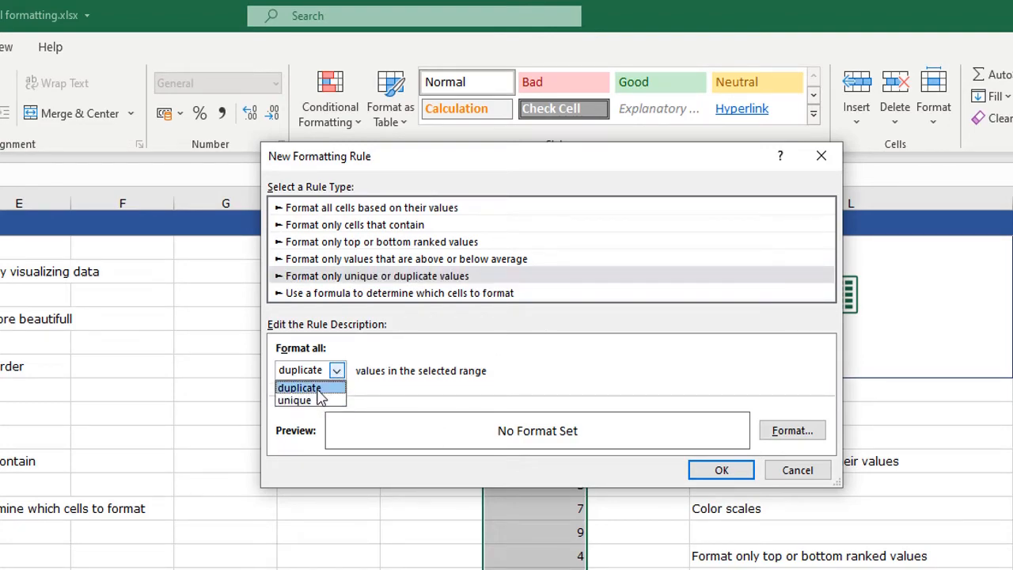
pyautogui.click(307, 400)
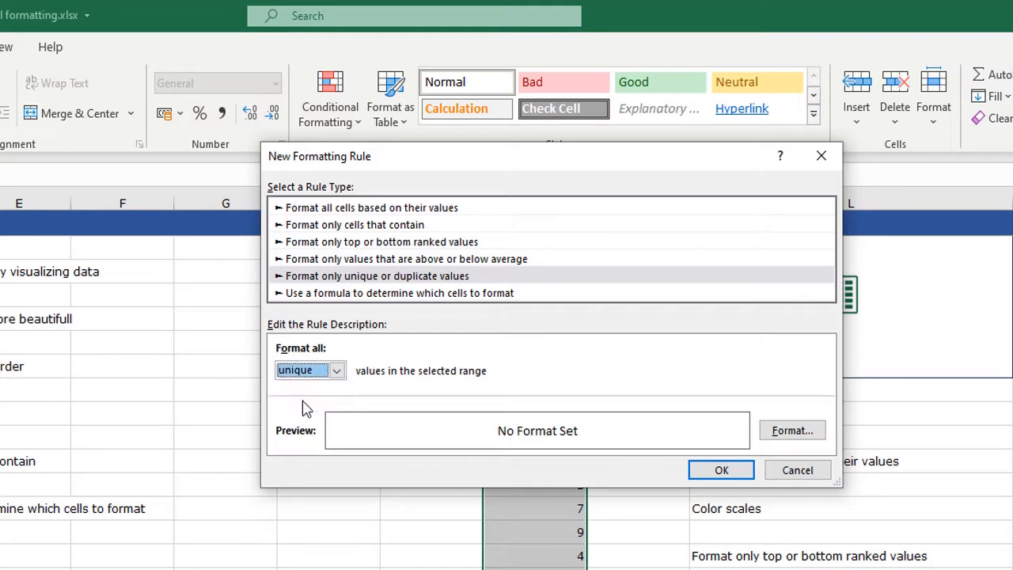
# Give the unique-values rule a light gold background fill and apply it to cells J11:J28
pyautogui.click(794, 440)
pyautogui.click(456, 233)
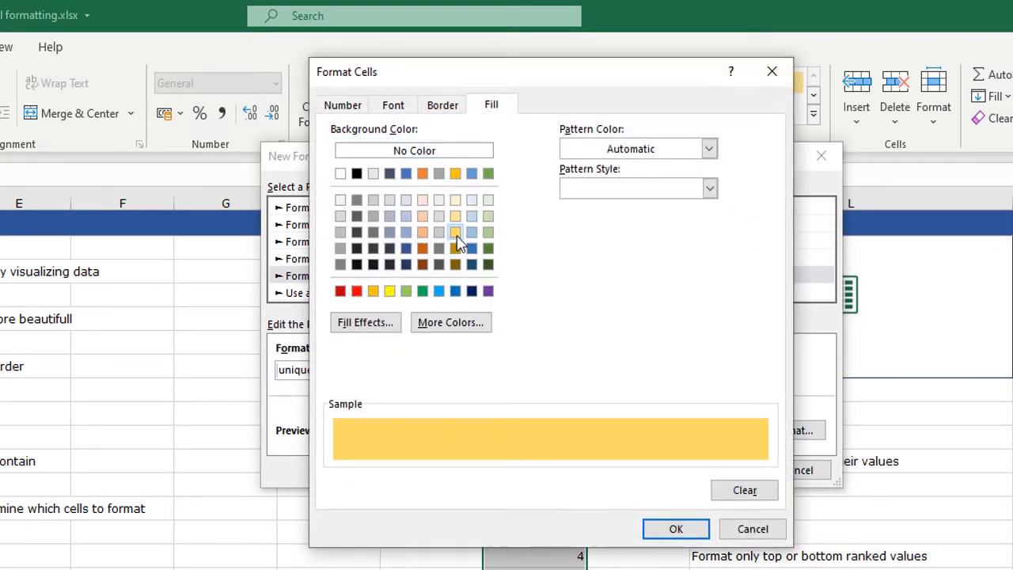
pyautogui.click(677, 530)
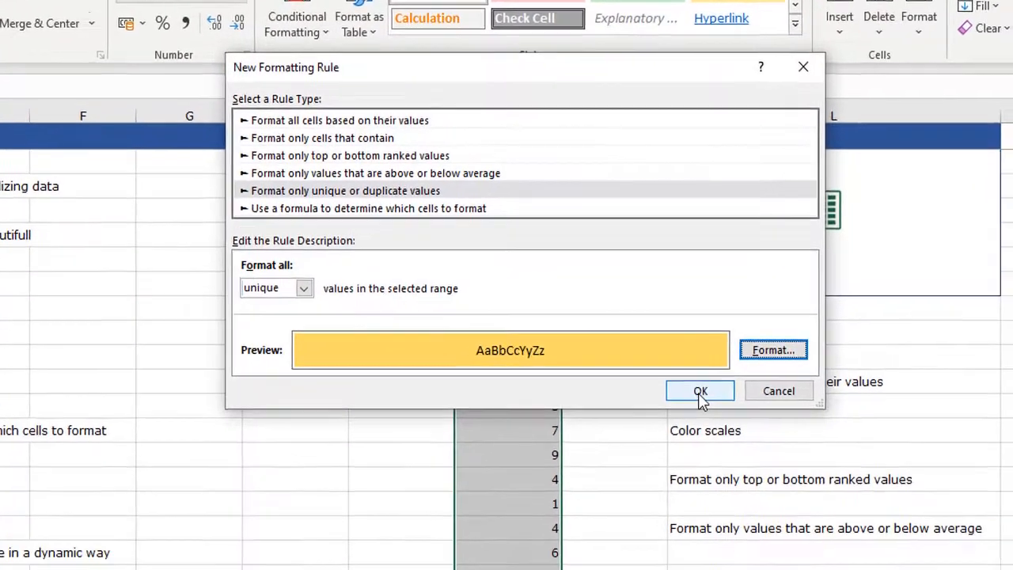
pyautogui.click(721, 470)
pyautogui.click(544, 185)
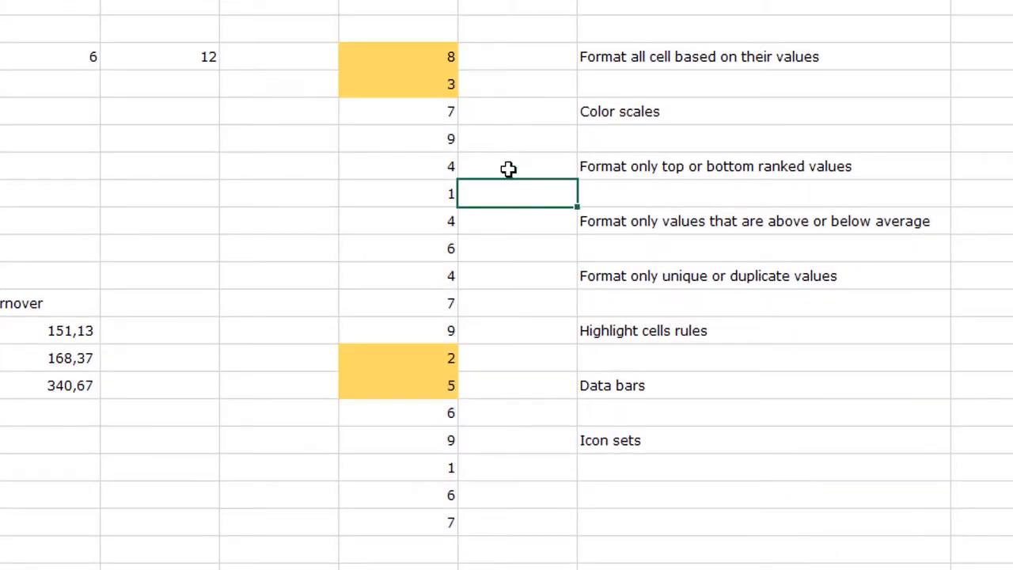
# Check the cells highlighted as unique in J11:J28, and undo the unique-values rule
pyautogui.click(436, 61)
pyautogui.click(446, 362)
pyautogui.click(447, 384)
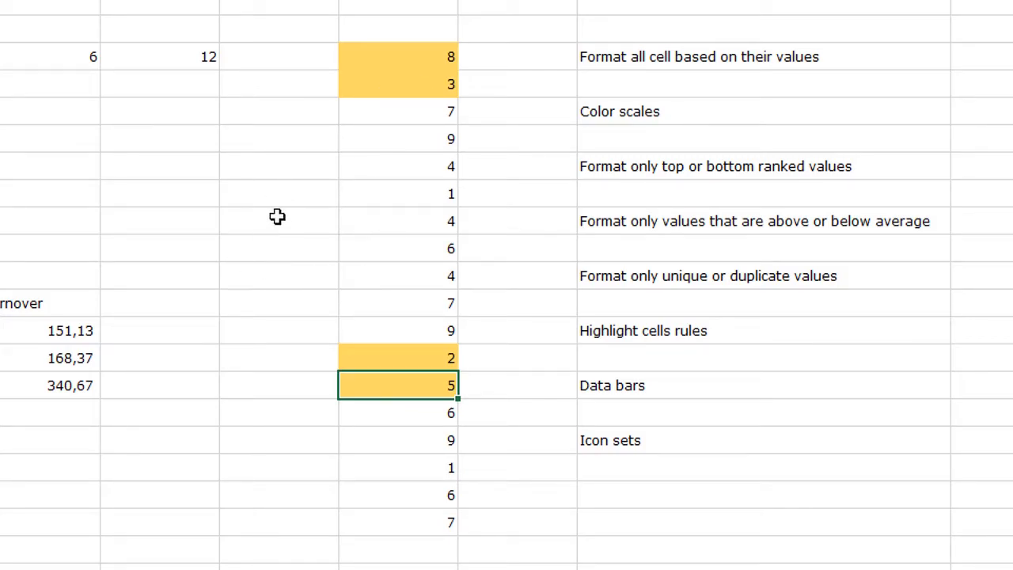
pyautogui.hotkey('ctrl', 'z')
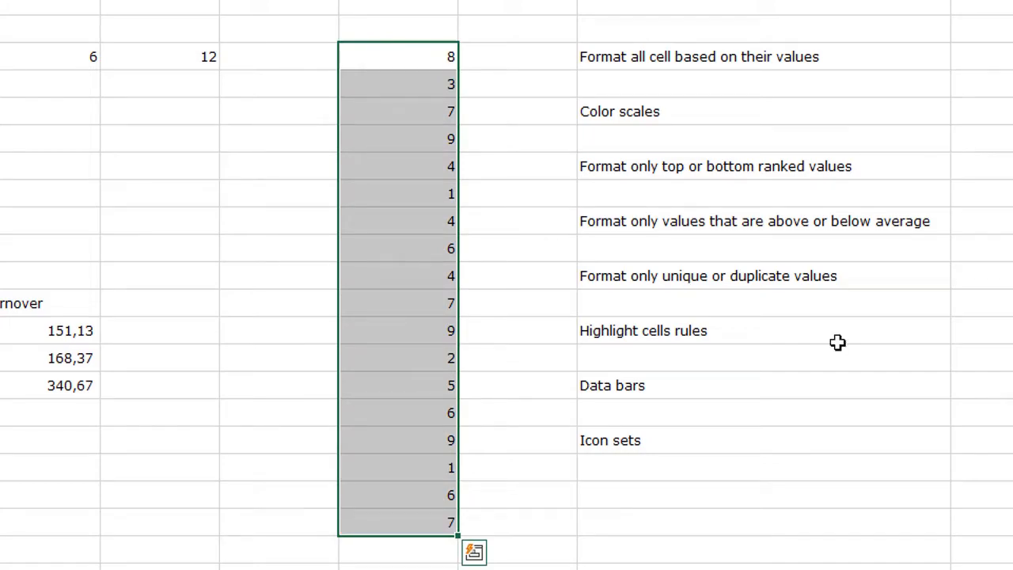
# Start a Between highlight rule for cells J11:J28 with limits 4 and 8
pyautogui.click(727, 331)
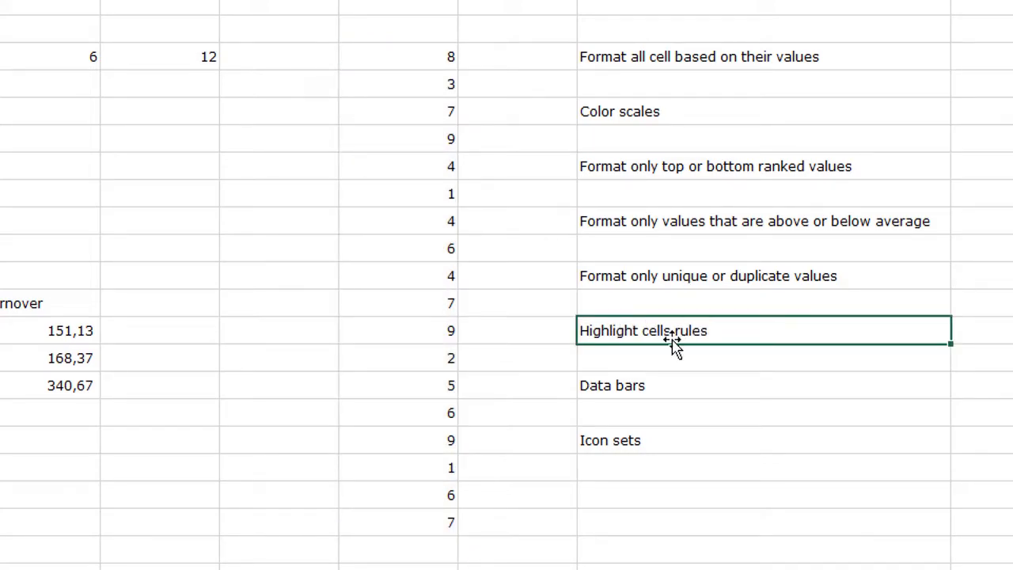
pyautogui.moveTo(396, 68); pyautogui.dragTo(407, 524)
pyautogui.click(382, 107)
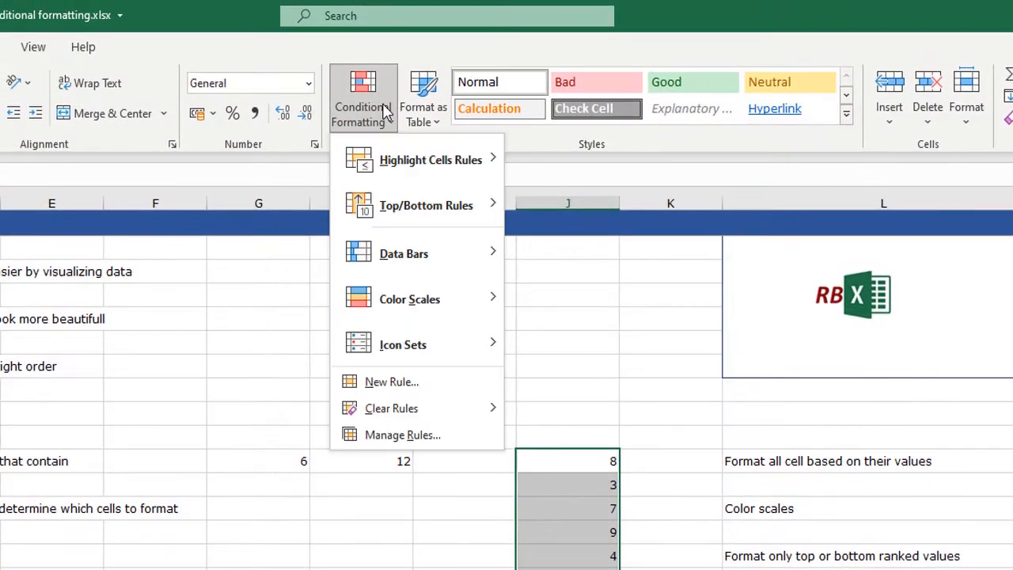
pyautogui.moveTo(417, 164)
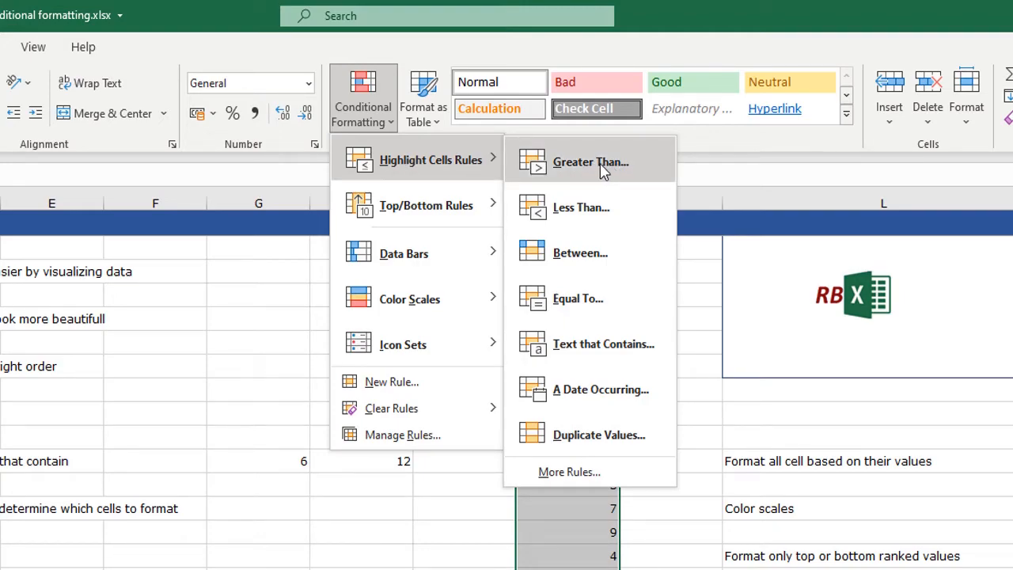
pyautogui.click(580, 253)
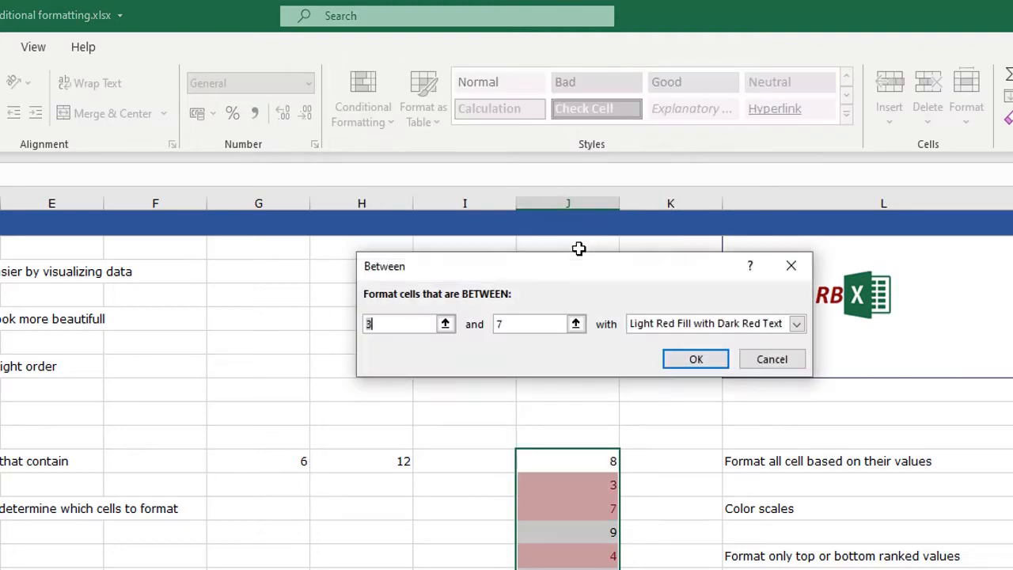
pyautogui.write('3')
pyautogui.write('4')
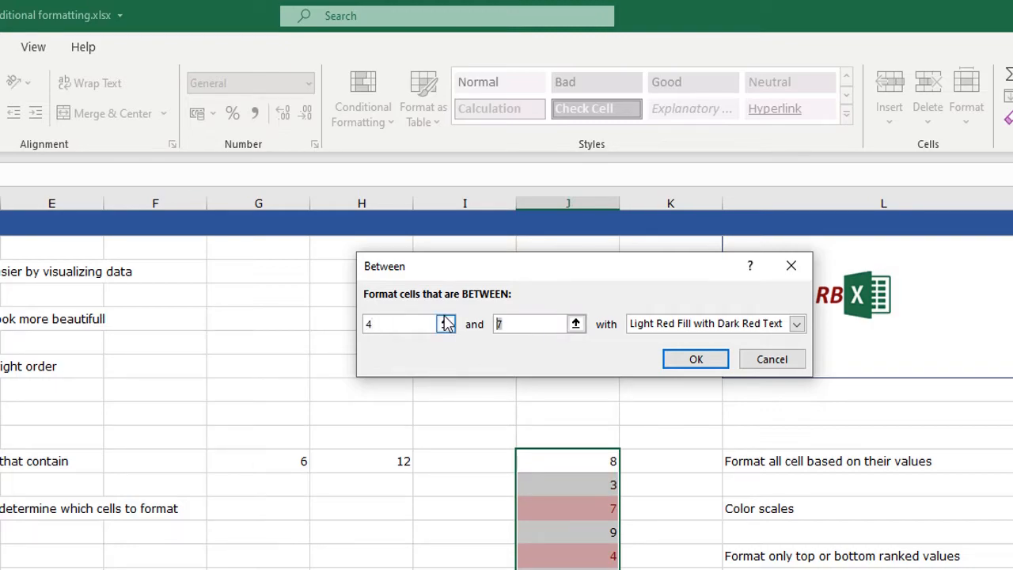
pyautogui.write('8')
# Set the Between rule's format to Yellow Fill with Dark Yellow Text and apply it to cells J11:J28
pyautogui.click(796, 323)
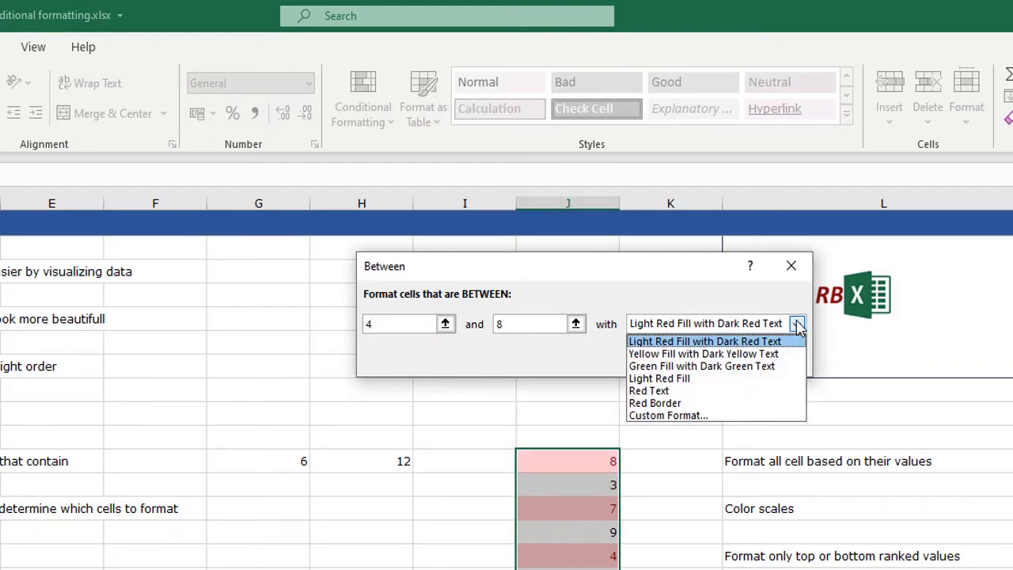
pyautogui.click(669, 354)
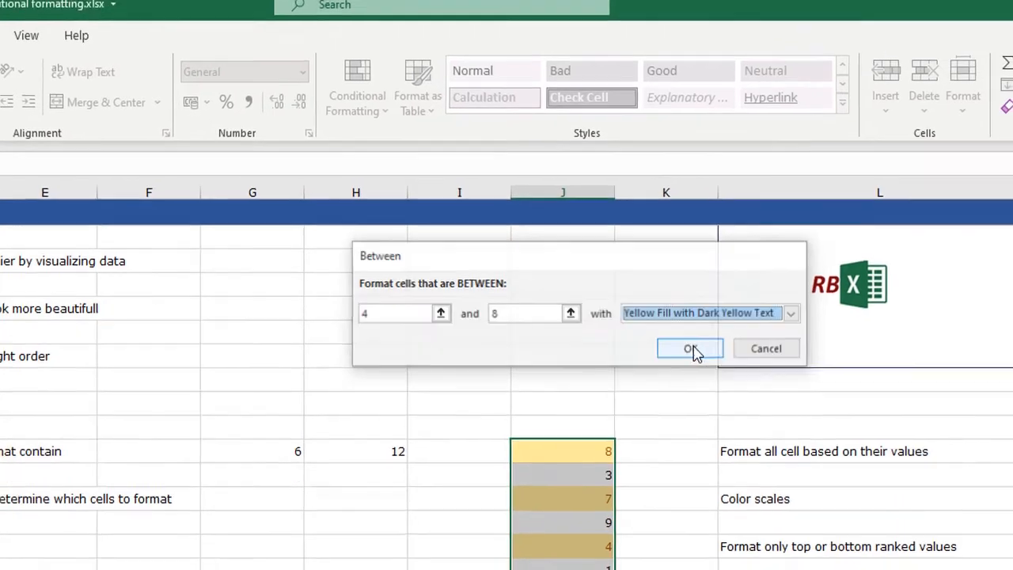
pyautogui.click(692, 349)
# View the Between rule's highlighting without the range selected, and undo the rule on cells J11:J28
pyautogui.click(695, 548)
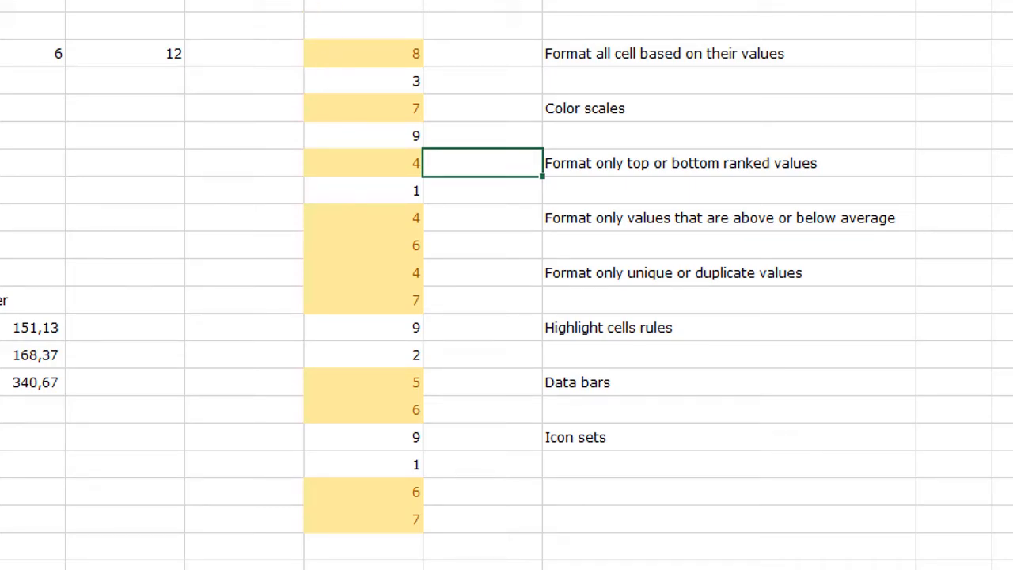
pyautogui.hotkey('ctrl', 'z')
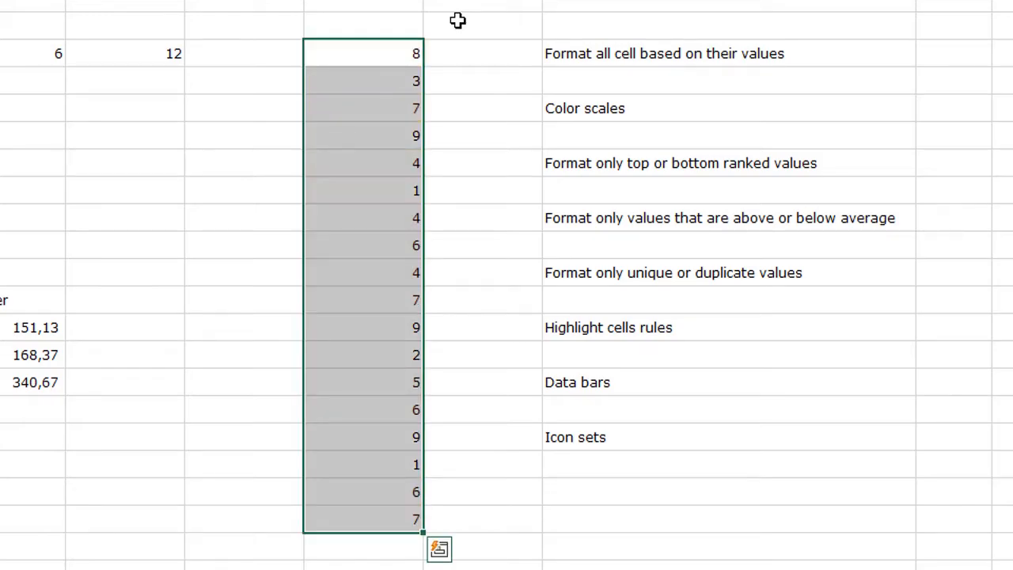
pyautogui.click(378, 49)
# Apply pink gradient-fill data bars to cells J11:J28
pyautogui.moveTo(375, 99); pyautogui.dragTo(359, 513)
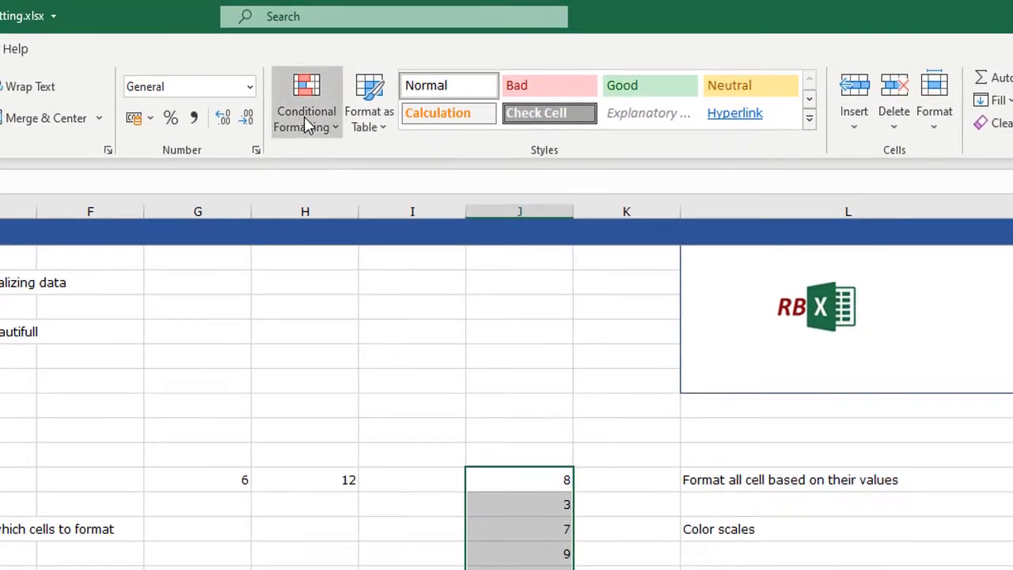
pyautogui.click(304, 116)
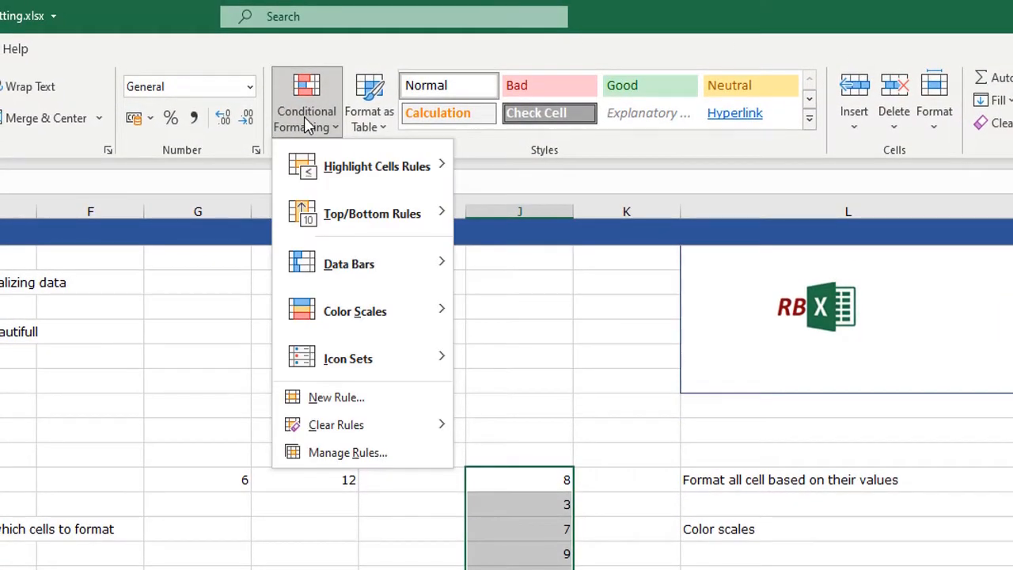
pyautogui.moveTo(332, 263)
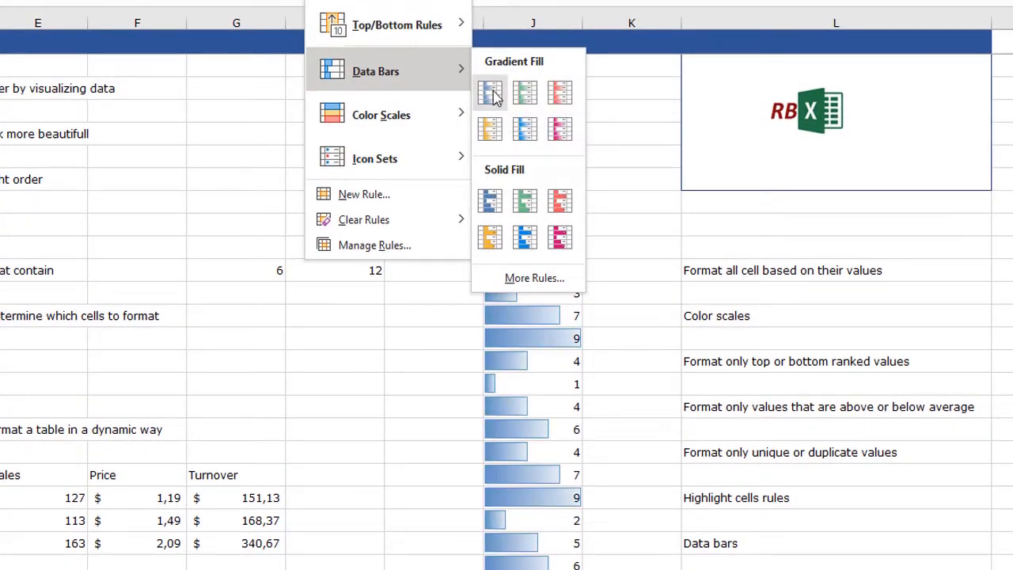
pyautogui.click(561, 132)
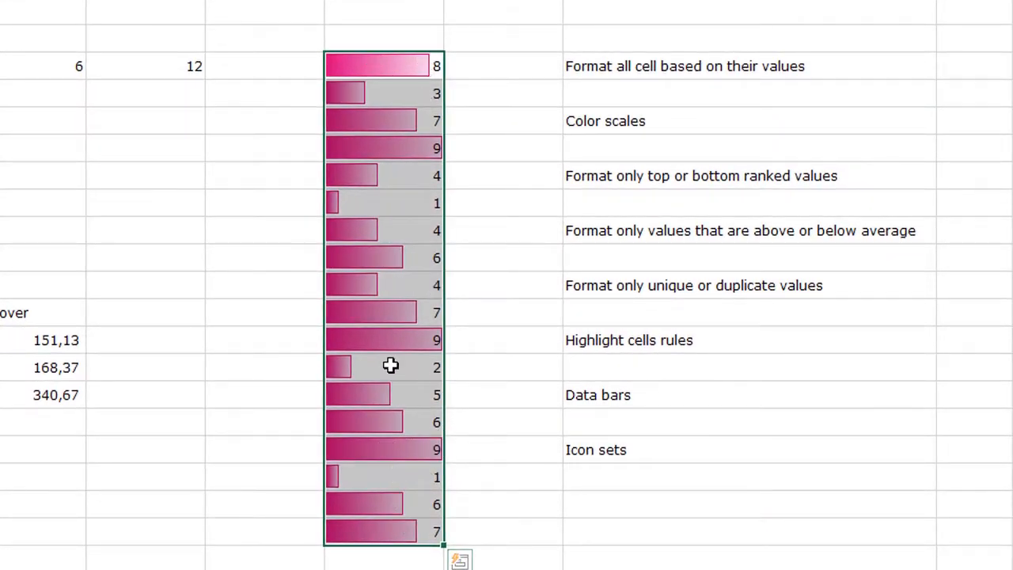
# View the pink data bars without the range selected, and undo them on cells J11:J28
pyautogui.click(381, 201)
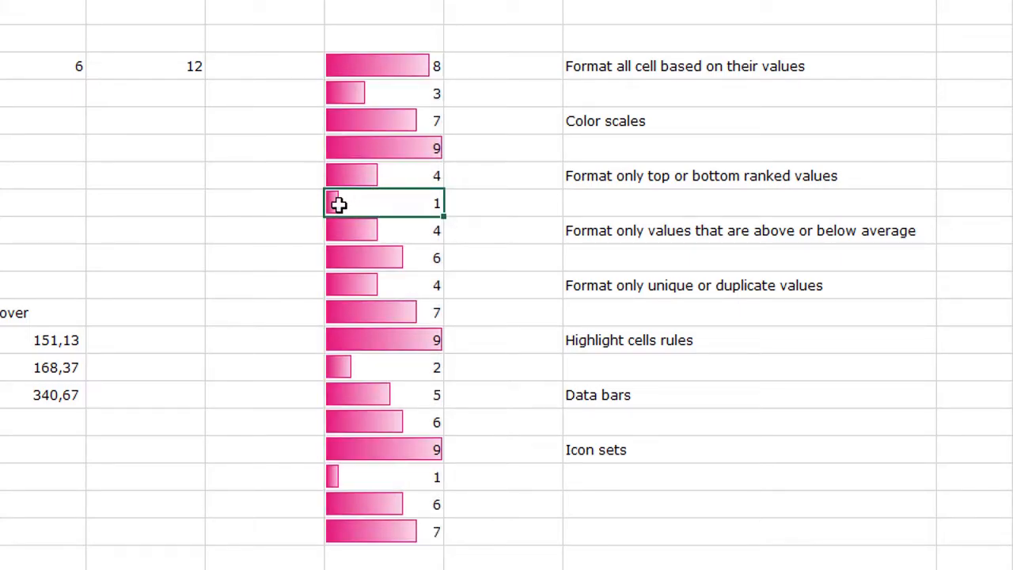
pyautogui.click(400, 148)
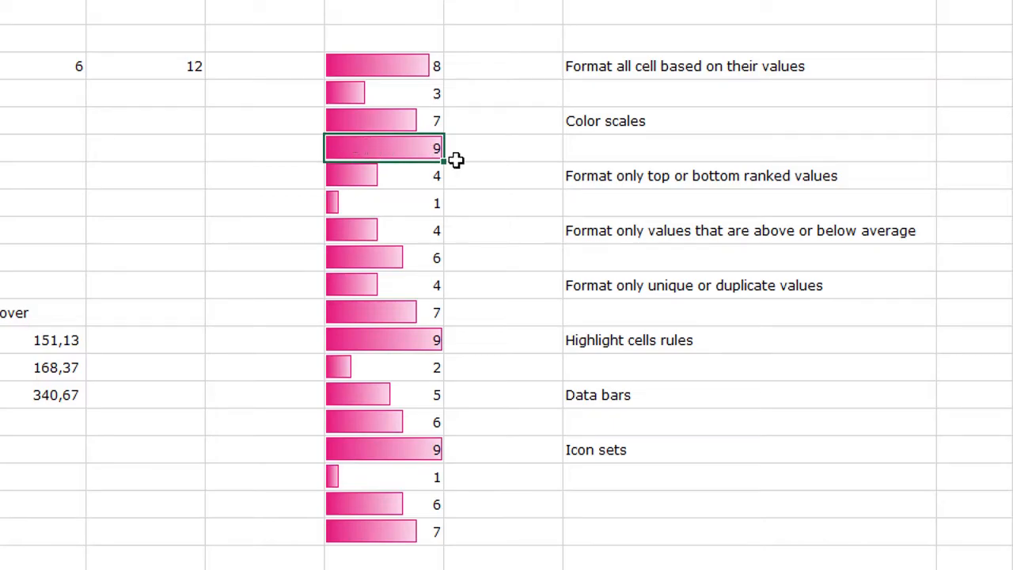
pyautogui.hotkey('ctrl', 'z')
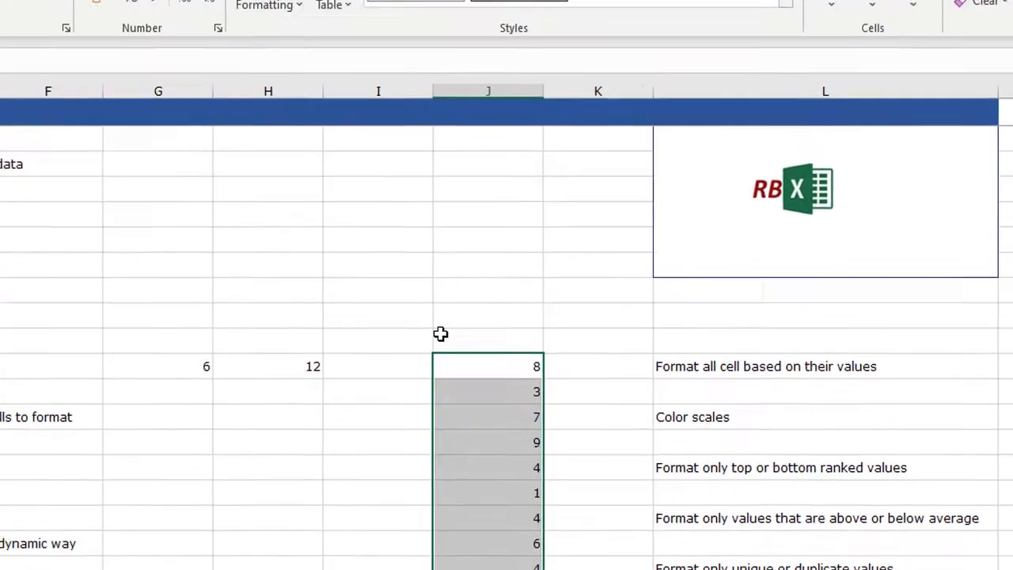
# Apply the 3 Arrows (Colored) icon set to cells J11:J28 and check the arrows in individual cells
pyautogui.click(315, 99)
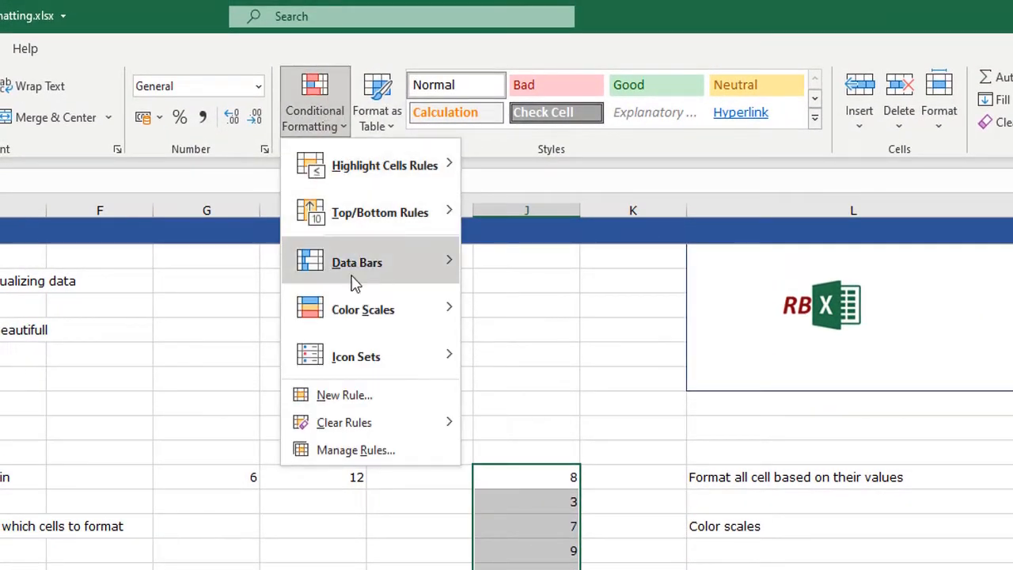
pyautogui.moveTo(366, 359)
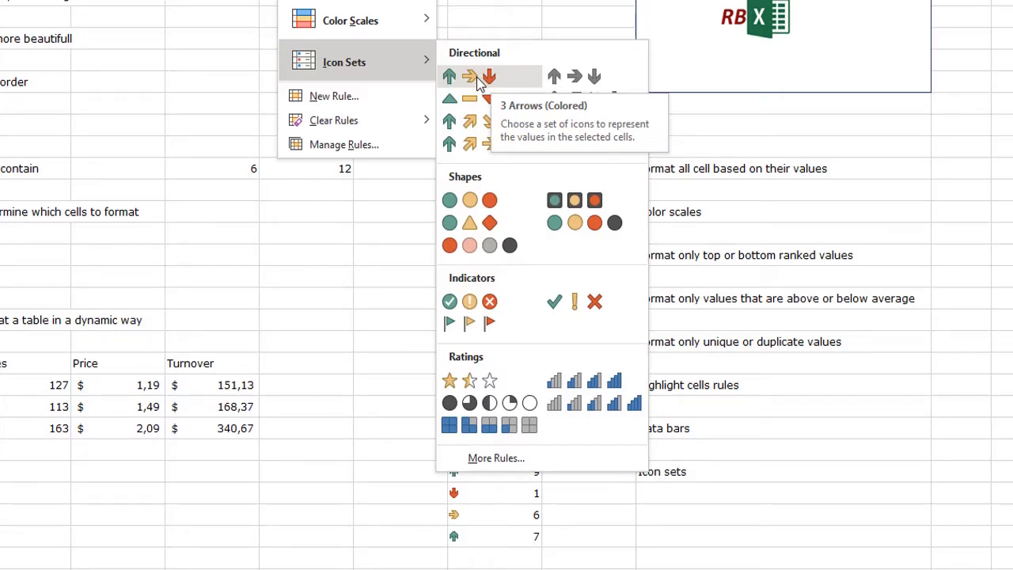
pyautogui.click(478, 85)
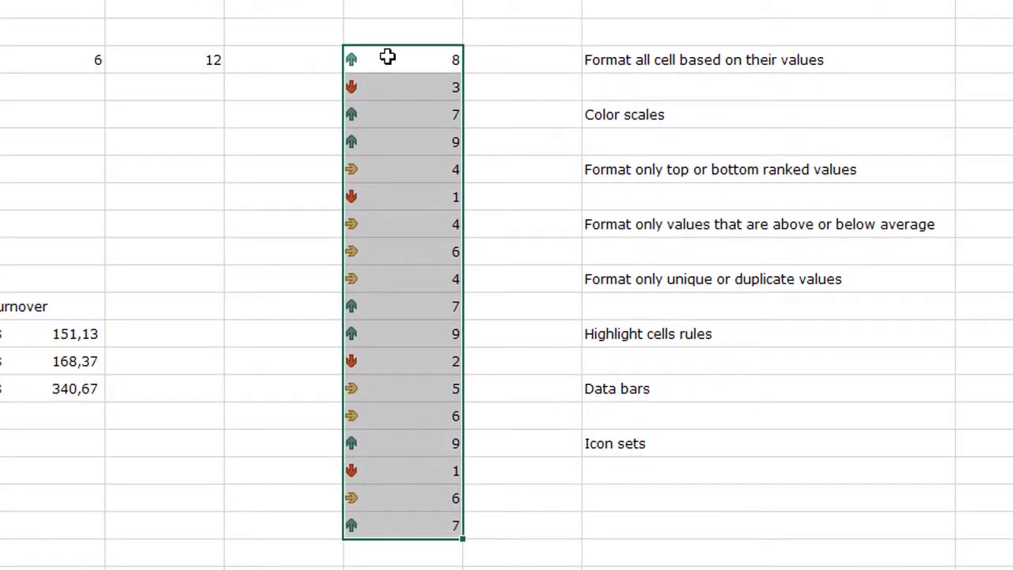
pyautogui.click(485, 167)
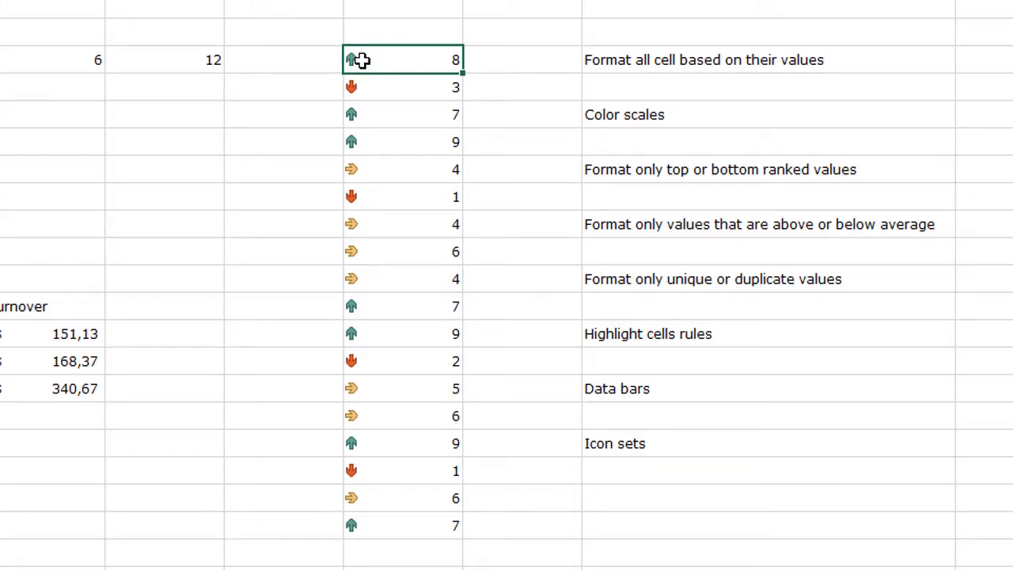
pyautogui.click(369, 164)
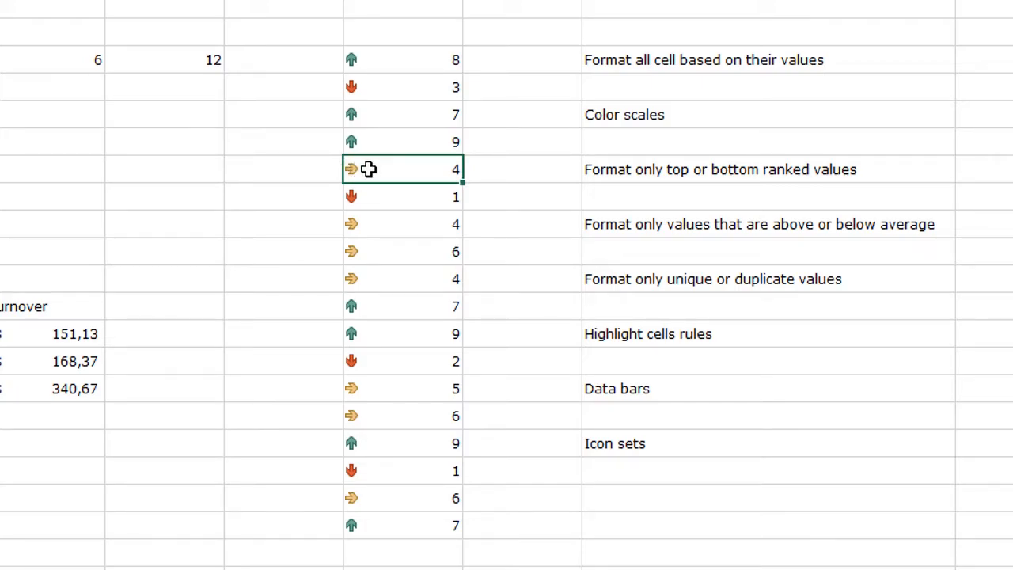
pyautogui.click(386, 192)
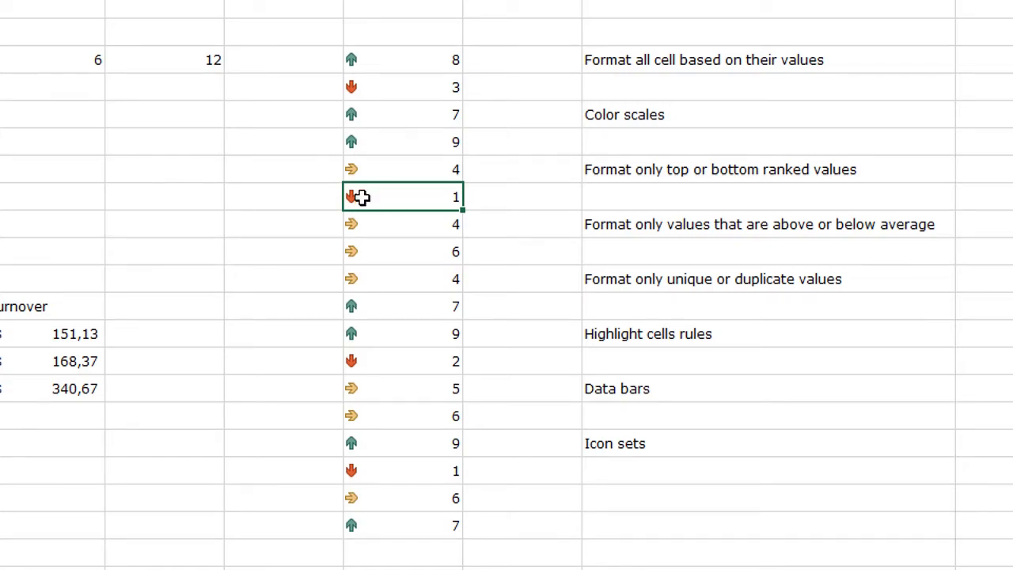
# Examine the icon style choices and rule settings for a new icon set rule on J11:J28, leaving without creating it
pyautogui.moveTo(376, 59); pyautogui.dragTo(354, 475)
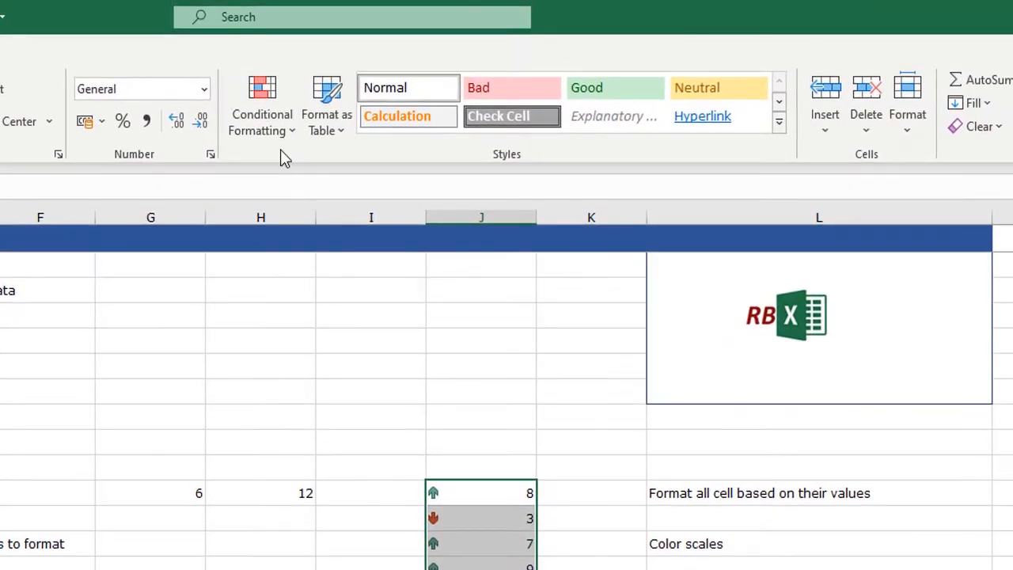
pyautogui.click(262, 119)
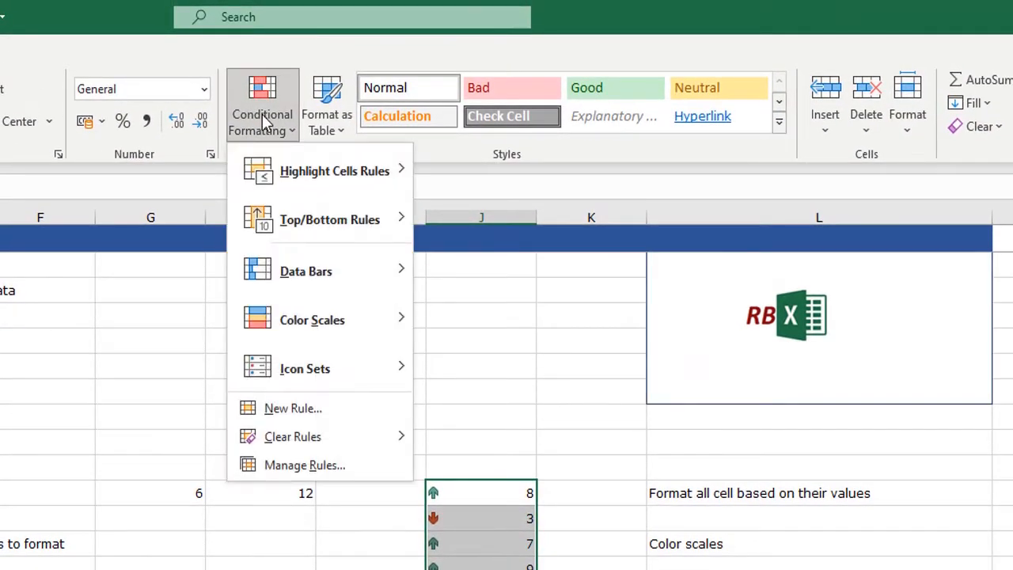
pyautogui.moveTo(305, 376)
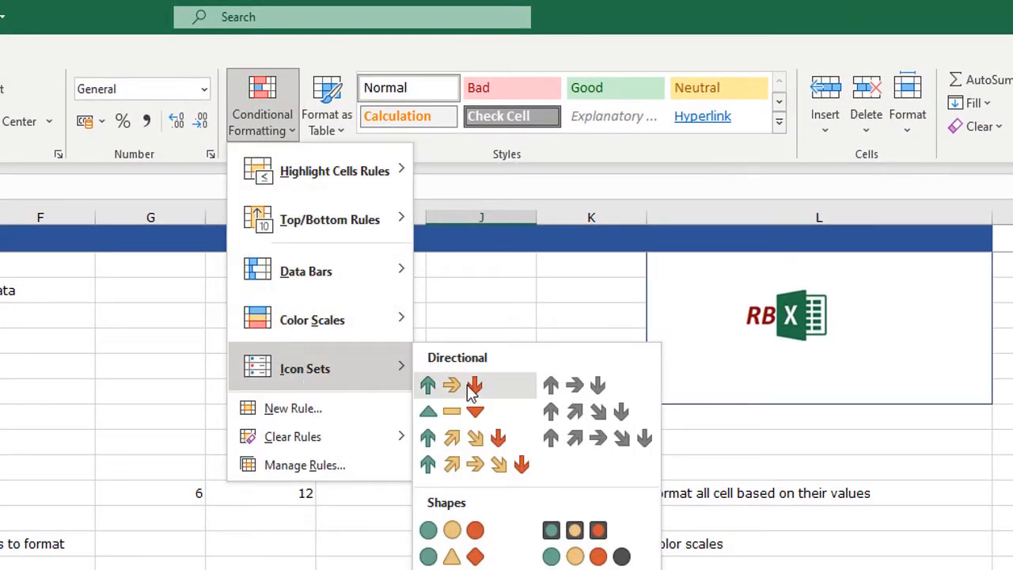
pyautogui.click(451, 557)
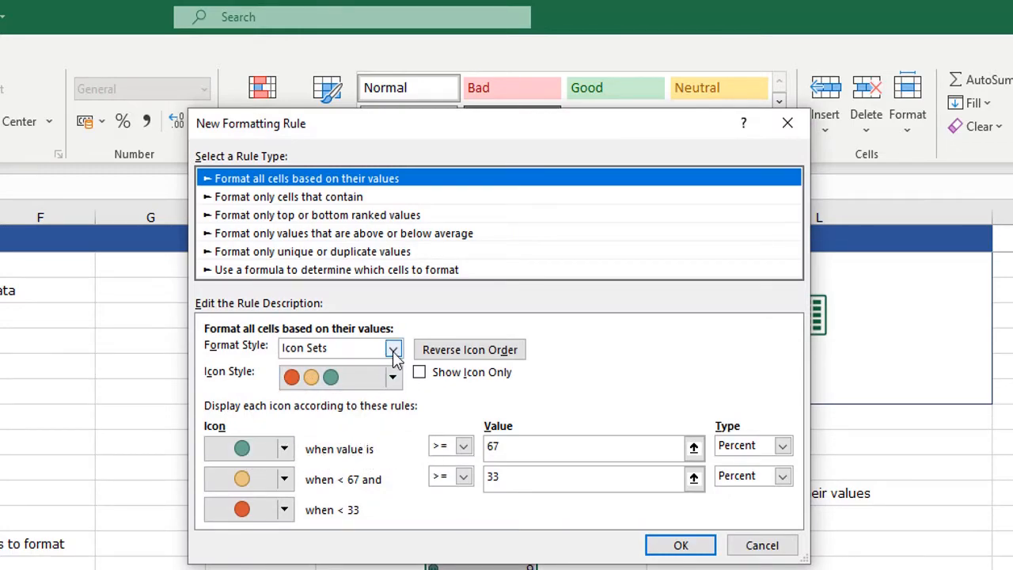
pyautogui.click(392, 378)
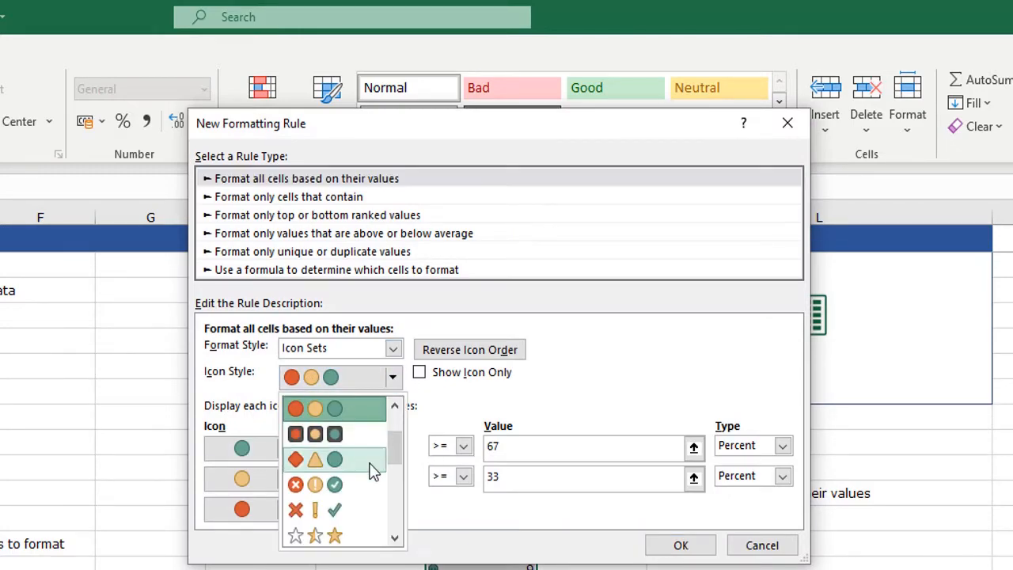
pyautogui.click(399, 376)
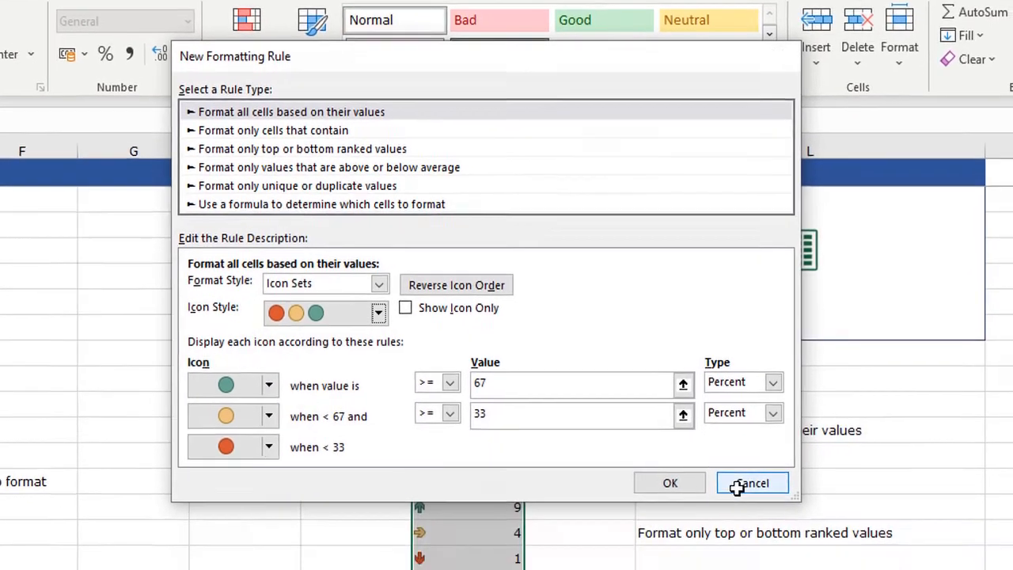
pyautogui.click(737, 484)
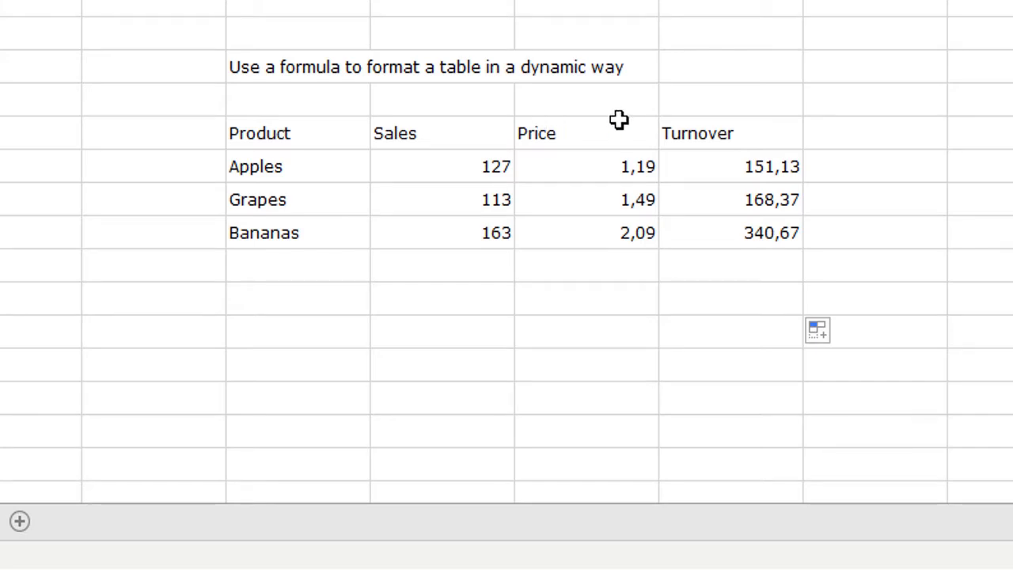
# Start a new formula-based formatting rule for the product table's header cells D20:G20 from the rules manager
pyautogui.moveTo(317, 128); pyautogui.dragTo(735, 229)
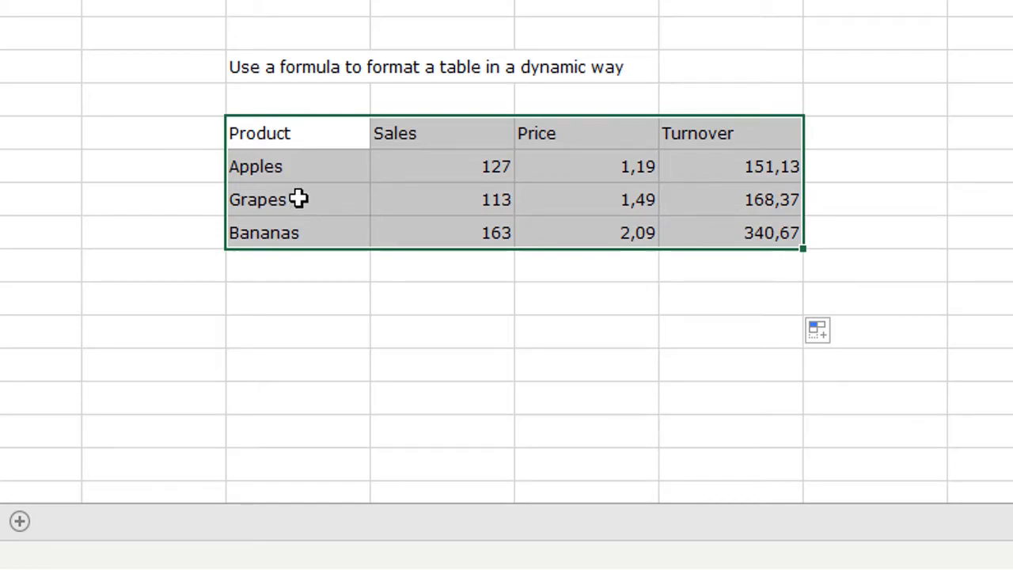
pyautogui.click(296, 134)
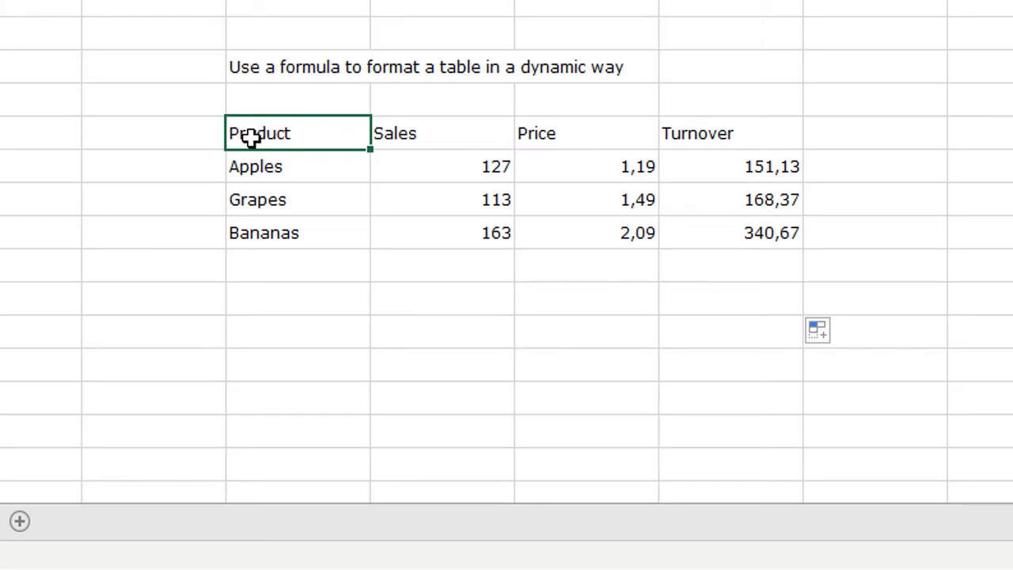
pyautogui.moveTo(253, 141); pyautogui.dragTo(701, 135)
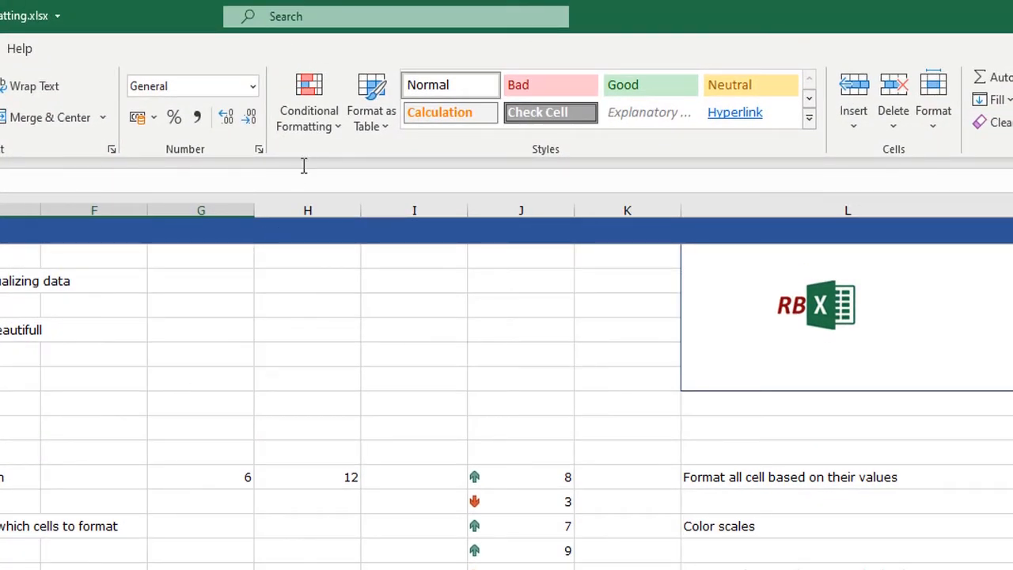
pyautogui.click(309, 117)
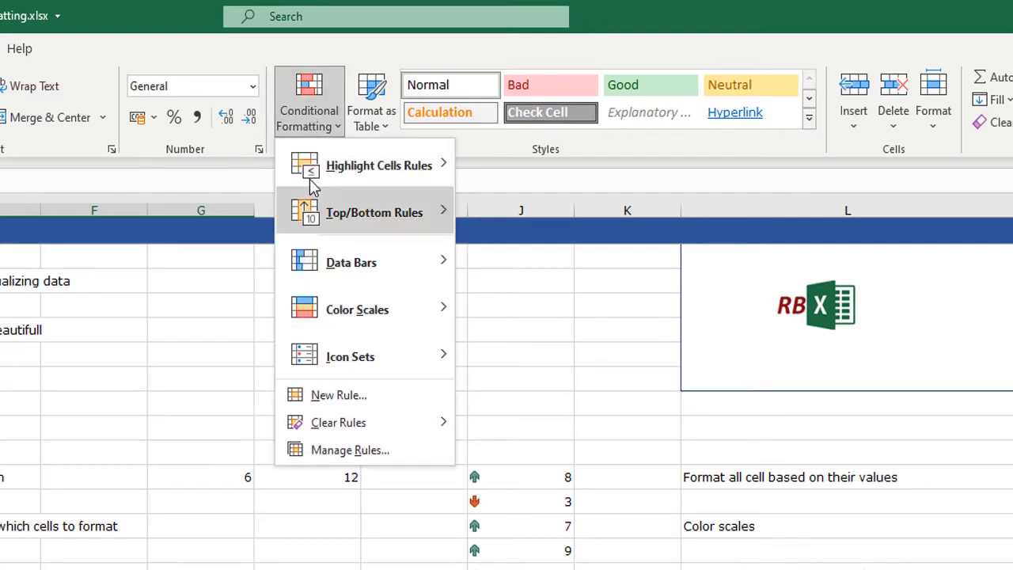
pyautogui.click(333, 449)
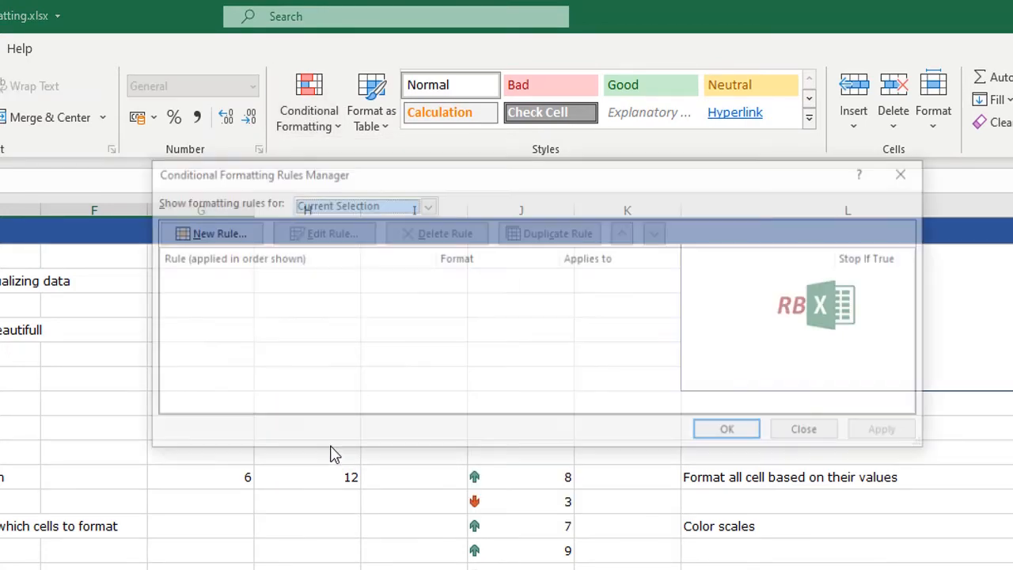
pyautogui.click(204, 232)
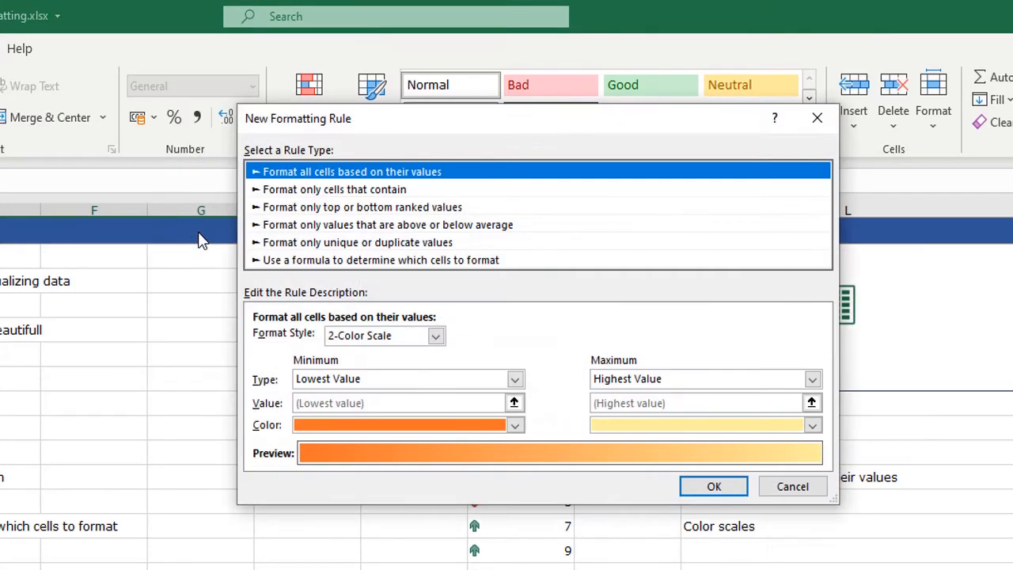
pyautogui.click(325, 262)
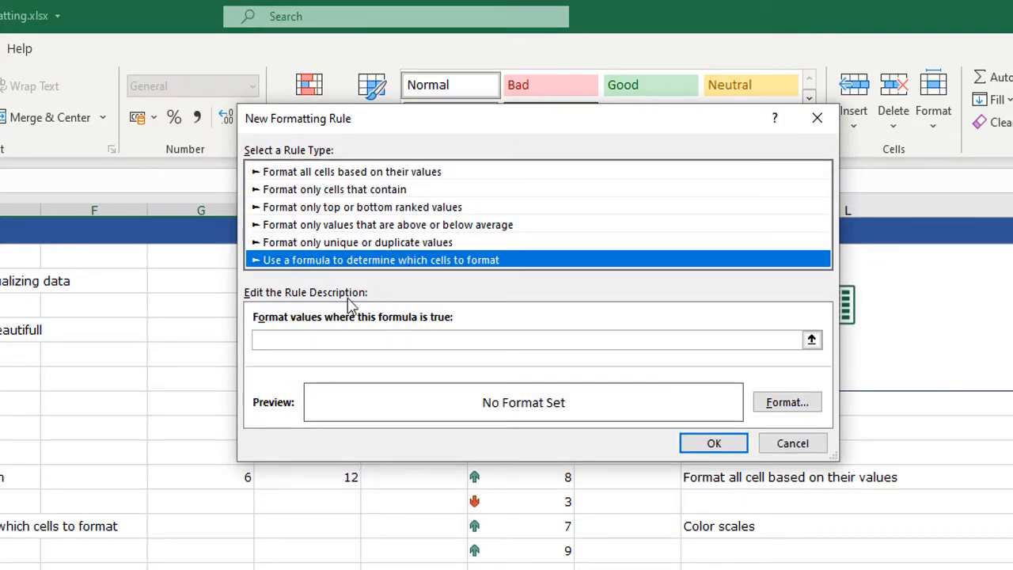
# Enter =$D20<>"" as the rule's formula, referencing the Product header cell with only the column fixed
pyautogui.click(334, 336)
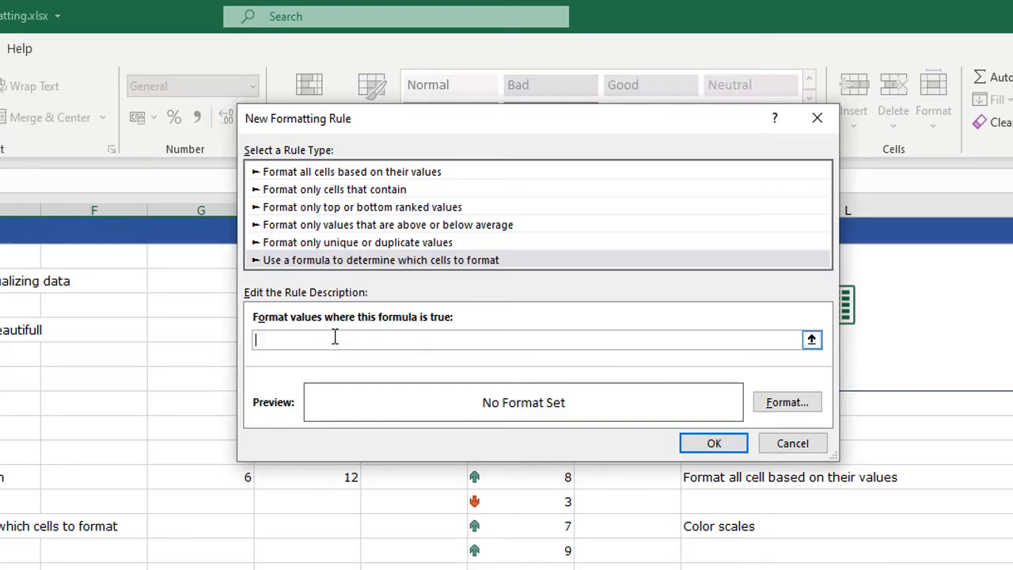
pyautogui.write('=')
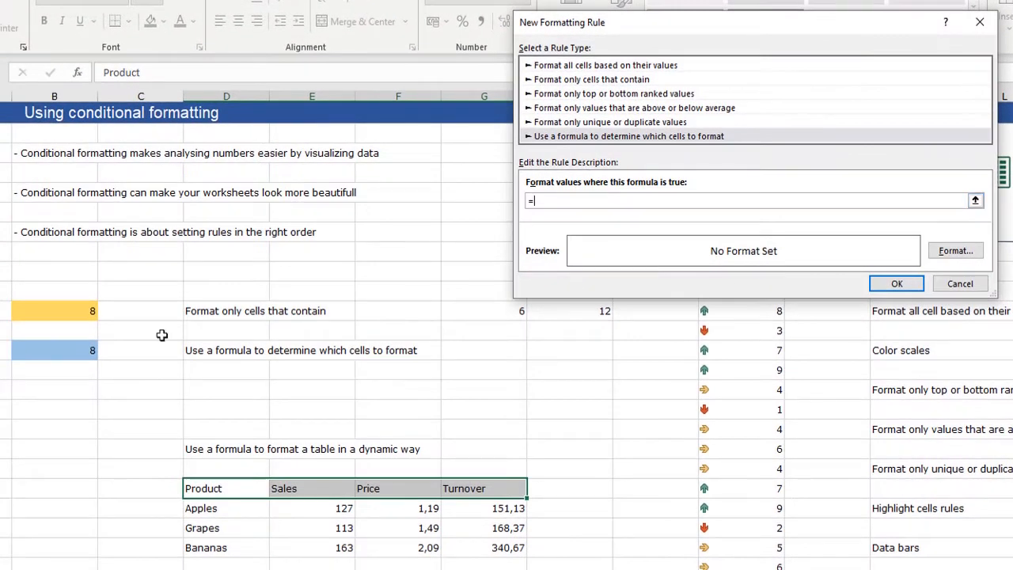
pyautogui.click(205, 489)
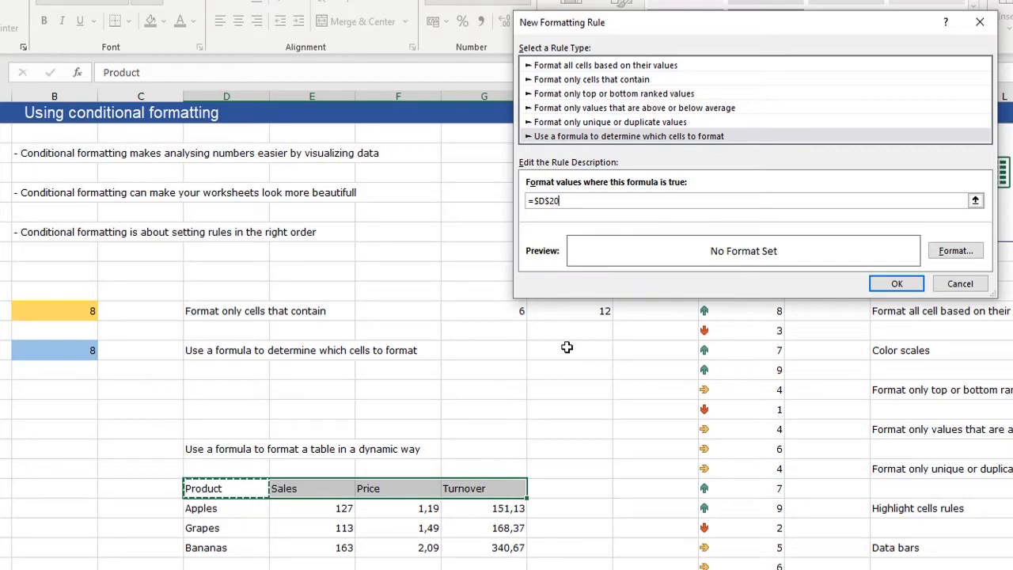
pyautogui.write('<>"')
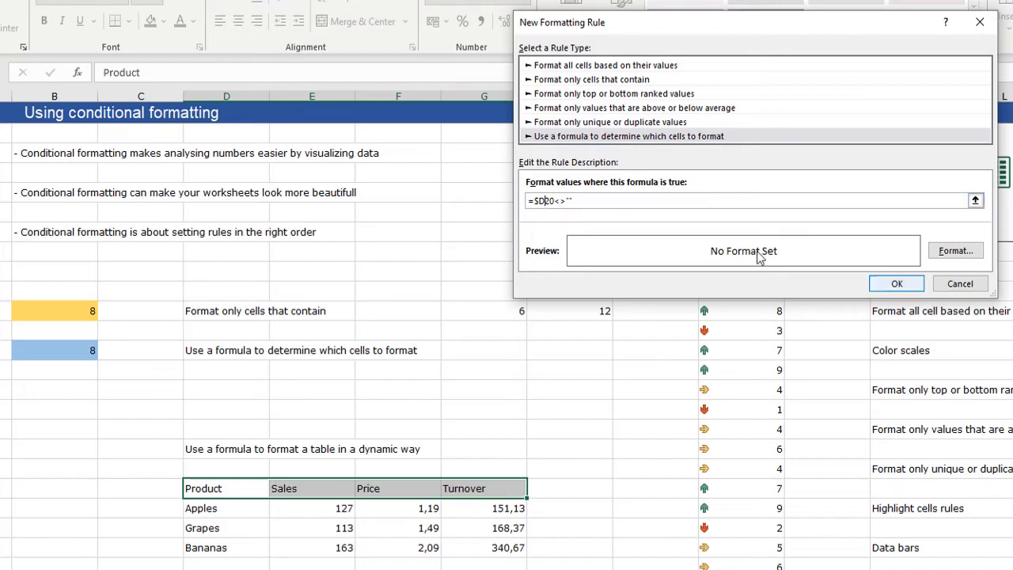
# Give the formula rule an outline border format and apply it to header cells D20:G20
pyautogui.click(955, 250)
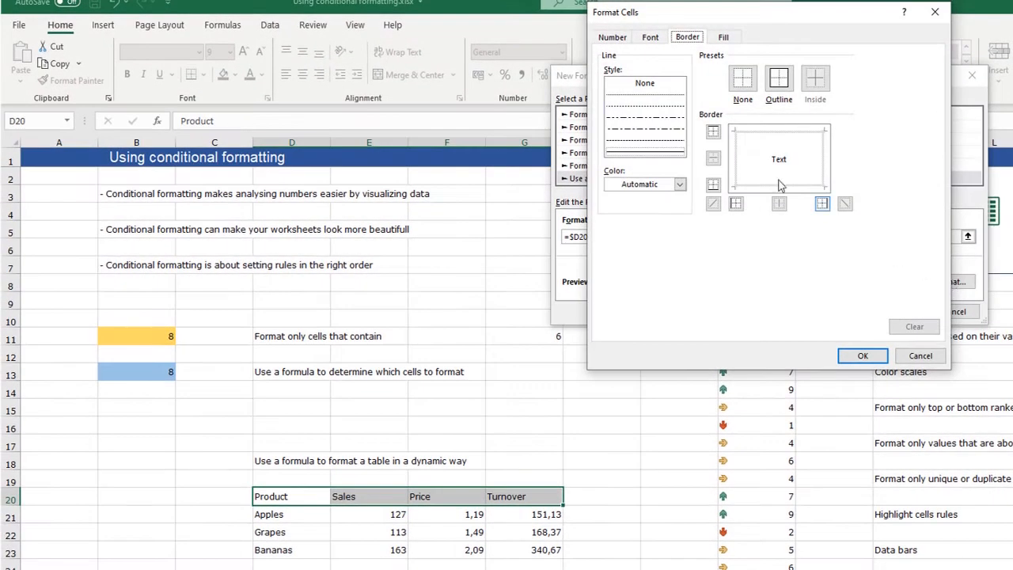
pyautogui.click(792, 95)
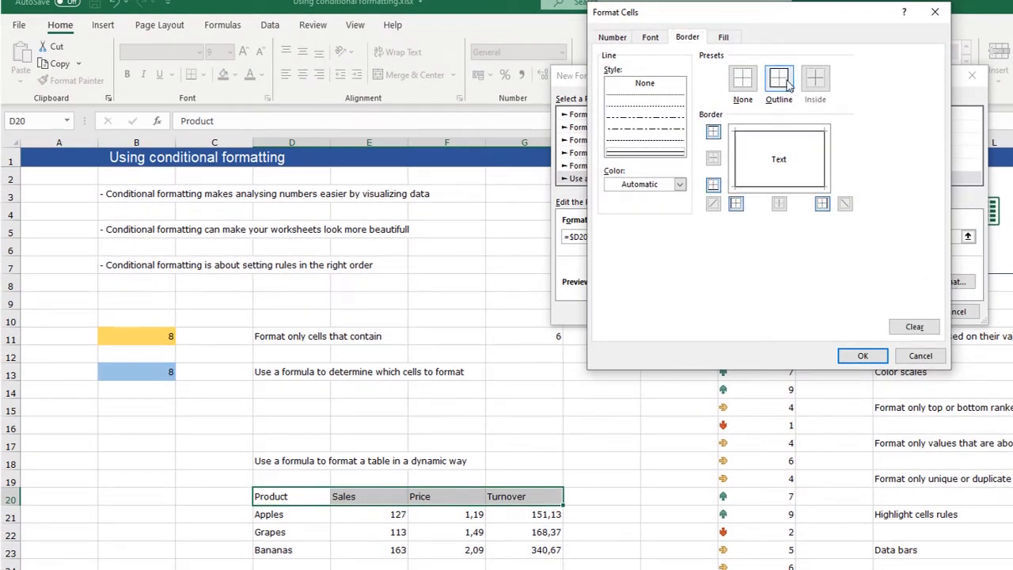
pyautogui.click(864, 355)
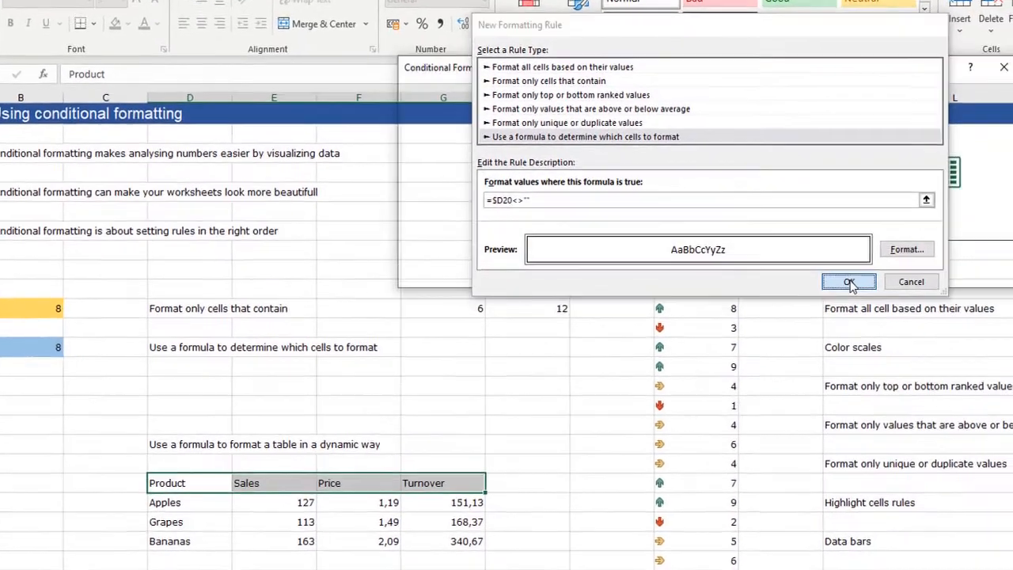
pyautogui.click(897, 313)
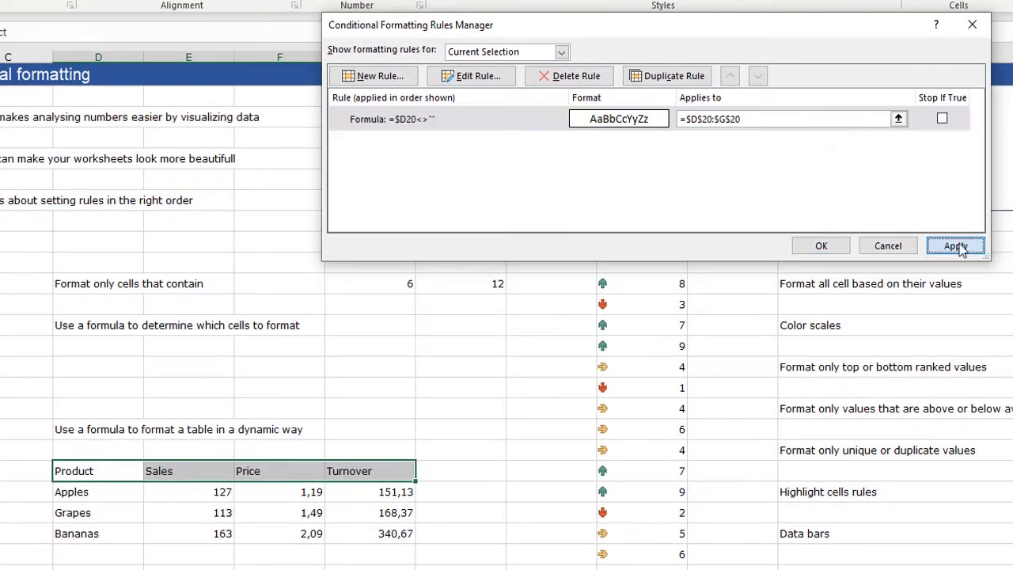
pyautogui.click(958, 246)
pyautogui.click(820, 246)
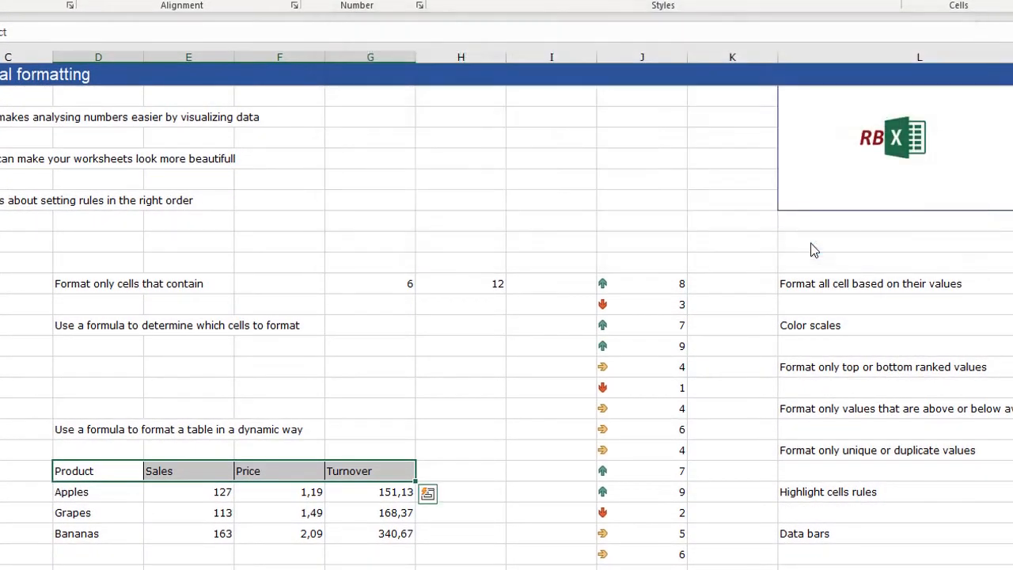
# Check the outline borders on the Product, Sales, Price and Turnover header cells one by one
pyautogui.click(436, 432)
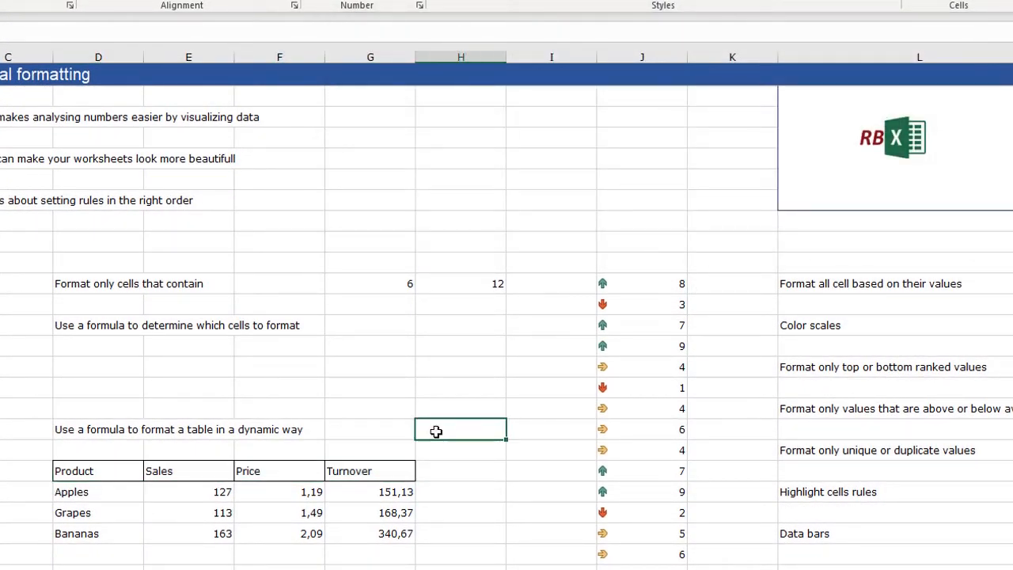
pyautogui.click(87, 471)
pyautogui.click(183, 471)
pyautogui.click(268, 473)
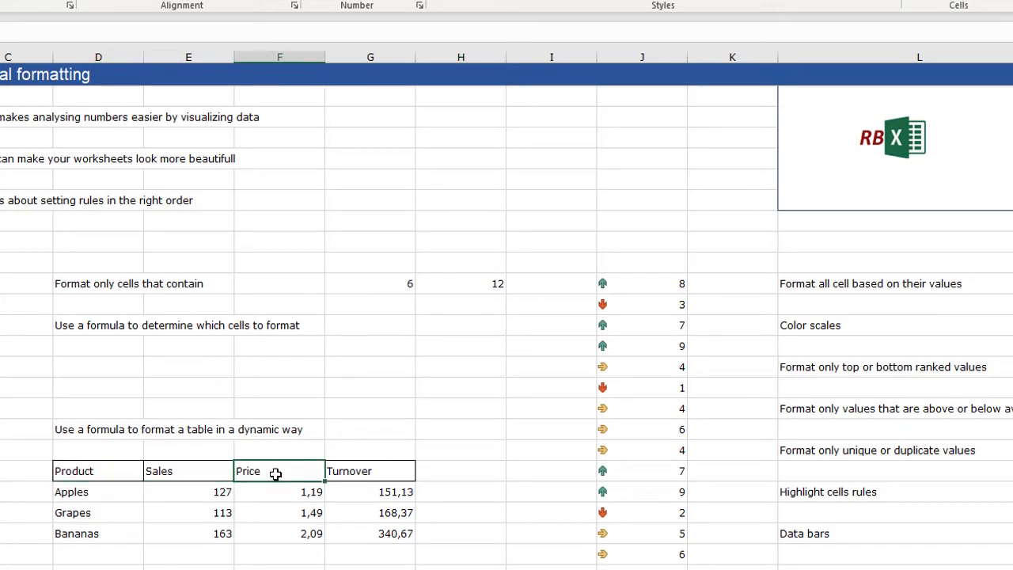
pyautogui.click(371, 473)
# Fill only the formatting of header cells D20:G20 down through row 30, keeping the table's contents
pyautogui.moveTo(77, 471); pyautogui.dragTo(353, 476)
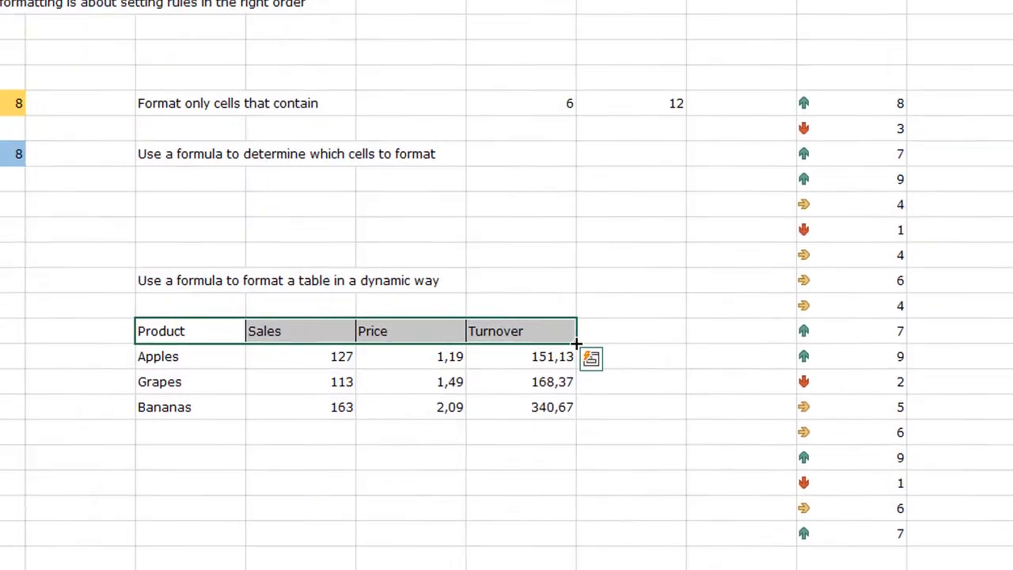
pyautogui.moveTo(413, 480); pyautogui.dragTo(413, 569)
pyautogui.moveTo(760, 416); pyautogui.dragTo(759, 477)
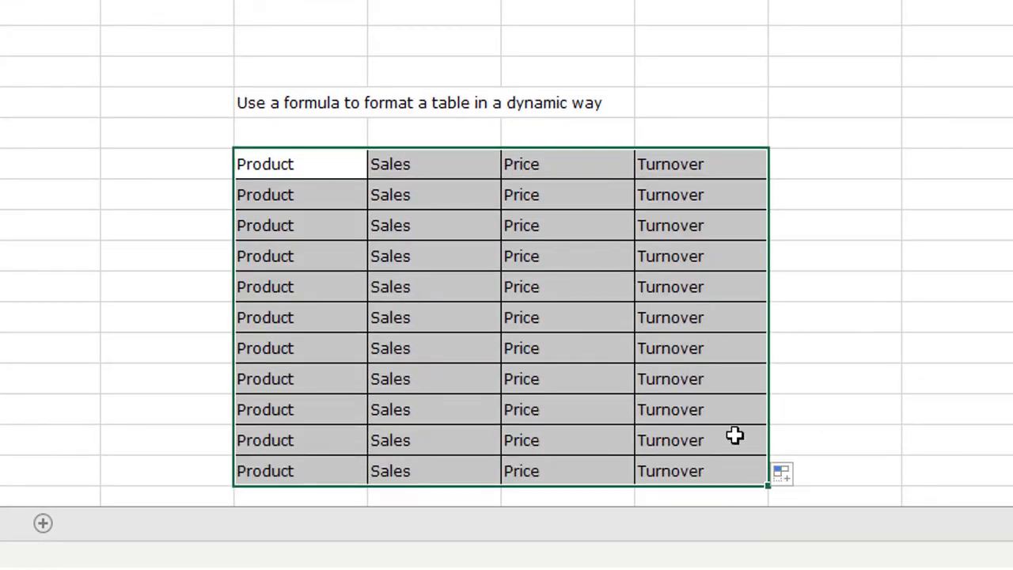
pyautogui.click(782, 475)
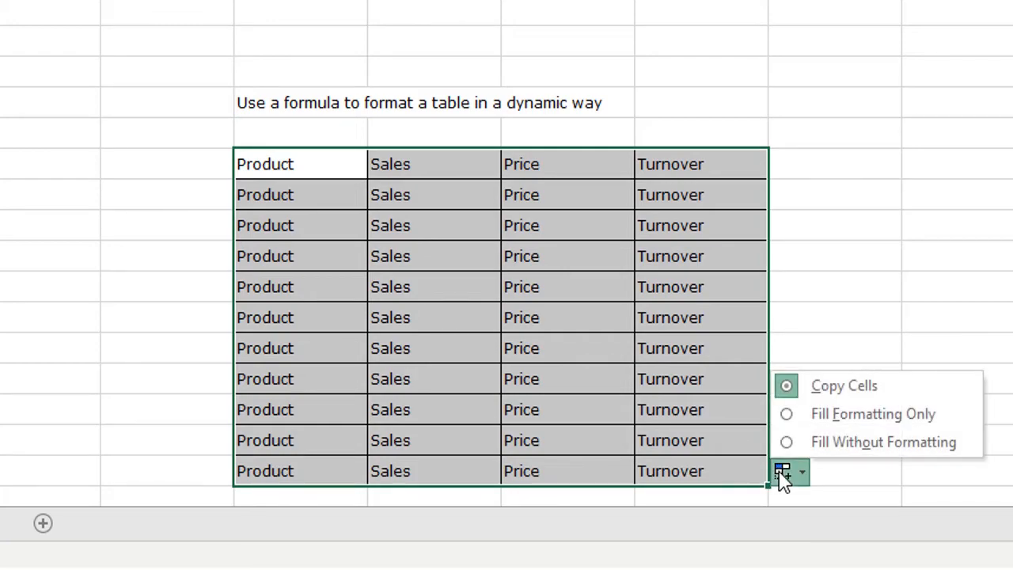
pyautogui.click(872, 415)
pyautogui.click(568, 377)
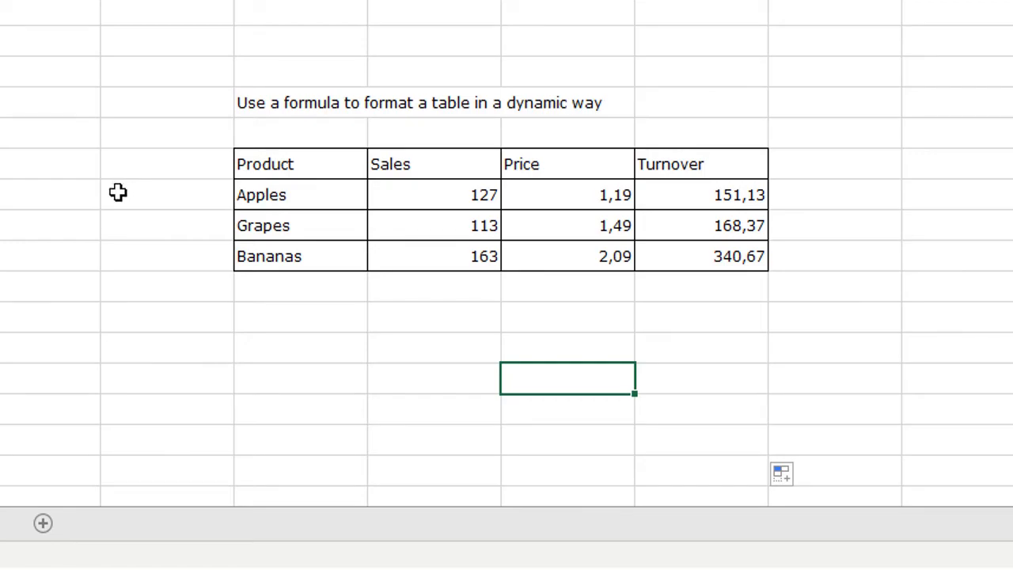
# Add Melons as a new product in the empty cell directly below Bananas
pyautogui.click(307, 286)
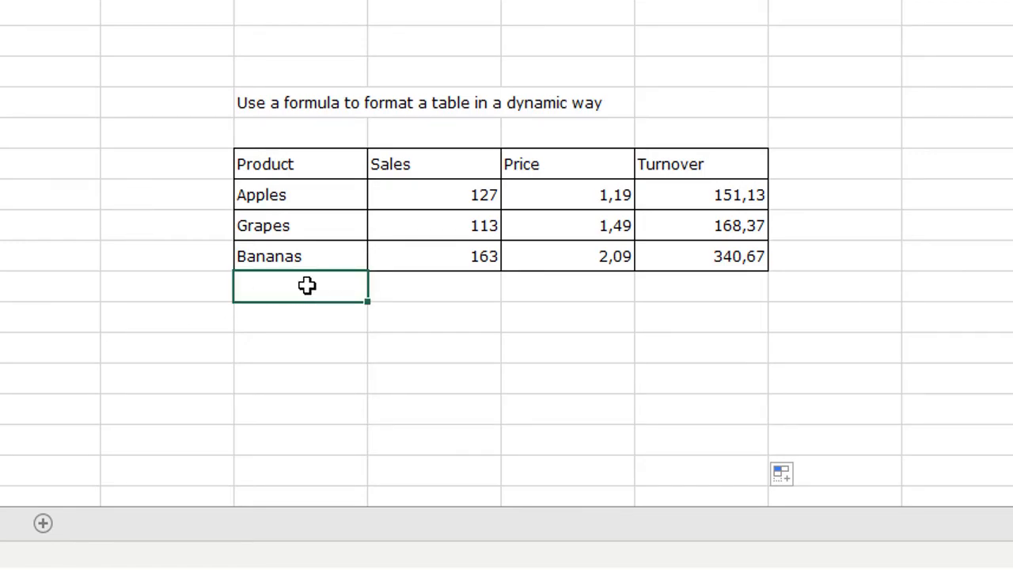
pyautogui.write('M')
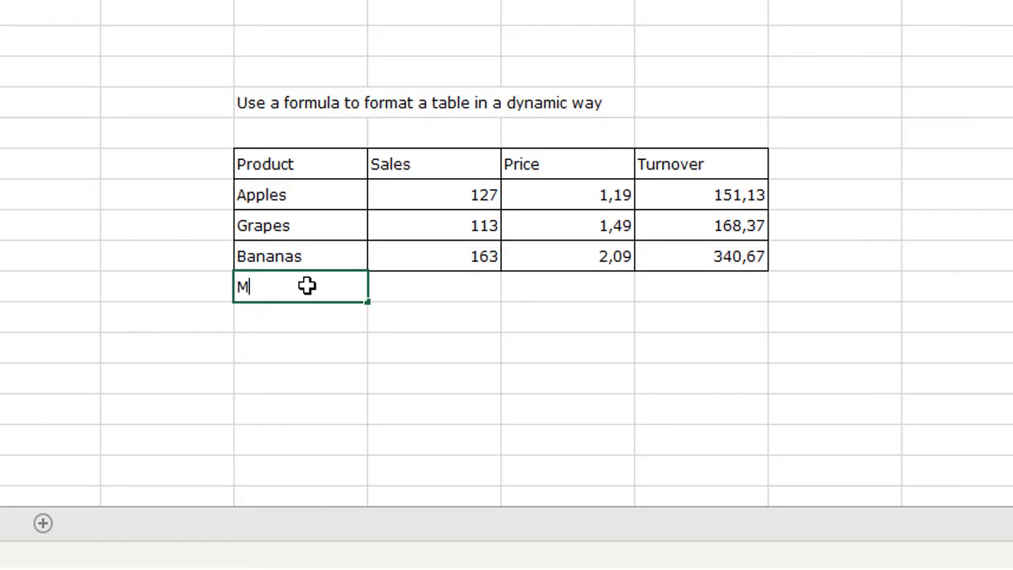
pyautogui.write('elons')
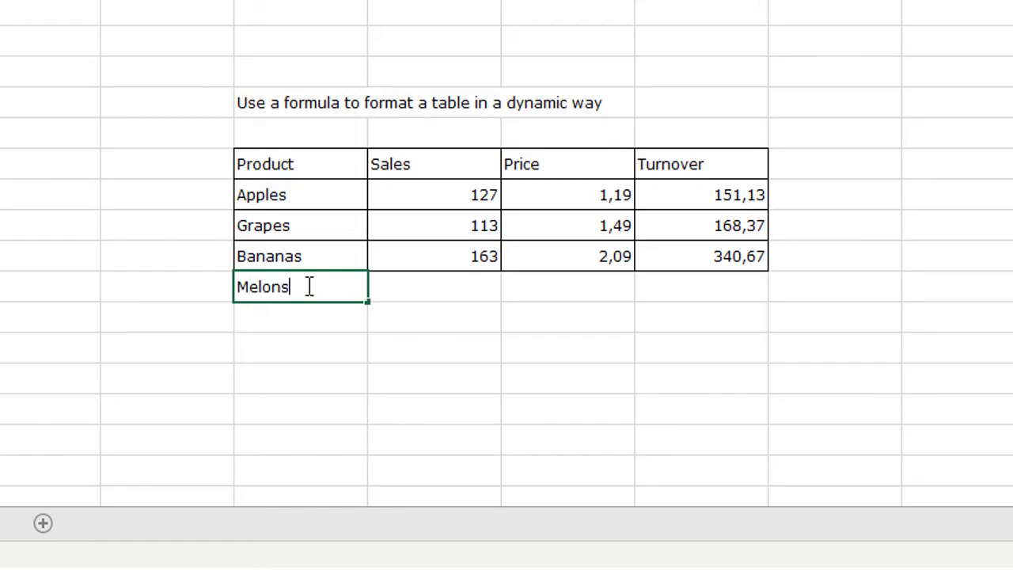
pyautogui.press('Return')
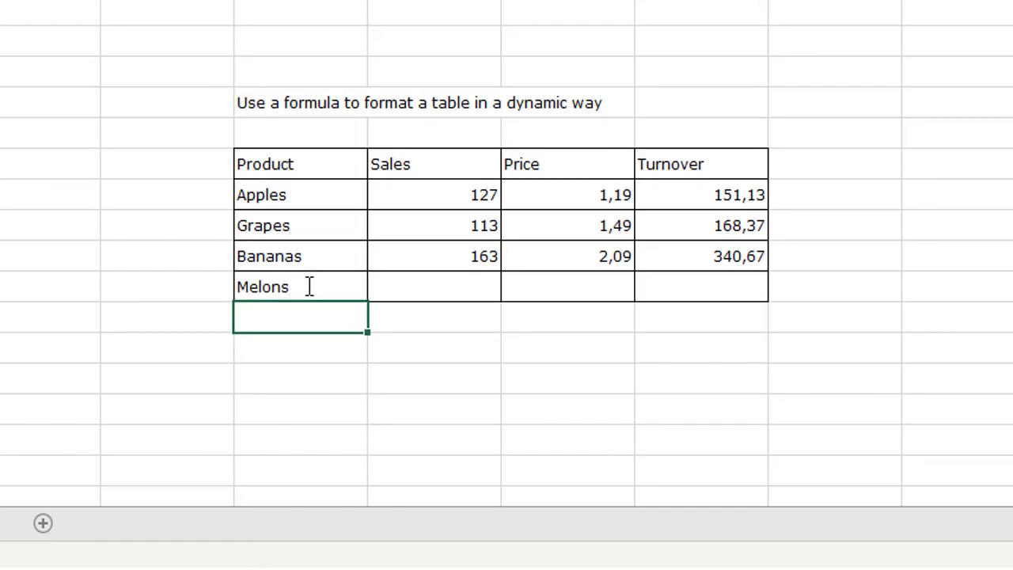
pyautogui.click(179, 227)
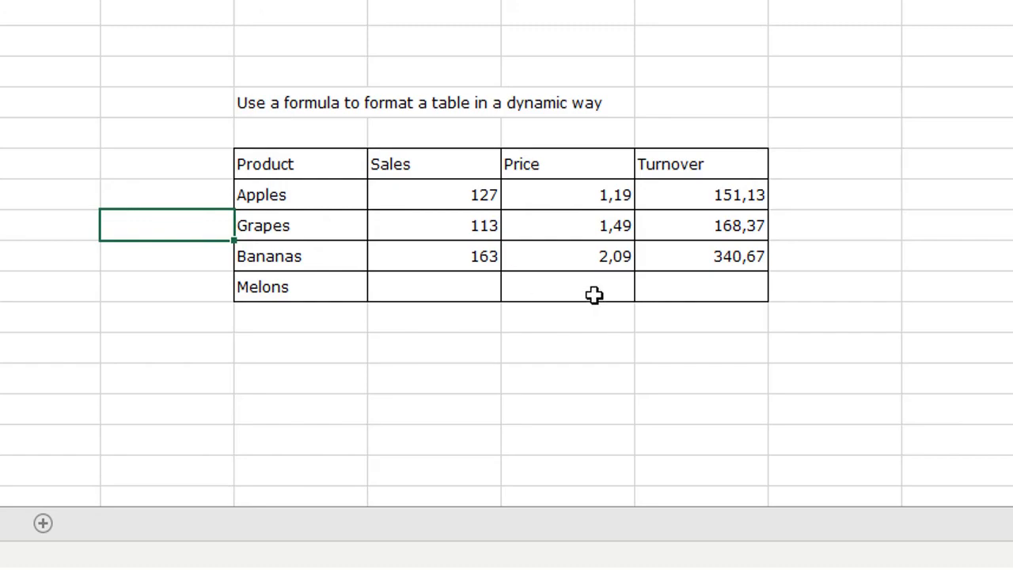
# Enter 145 as the sales and 1,59 as the price in the Melons row
pyautogui.click(447, 276)
pyautogui.write('145')
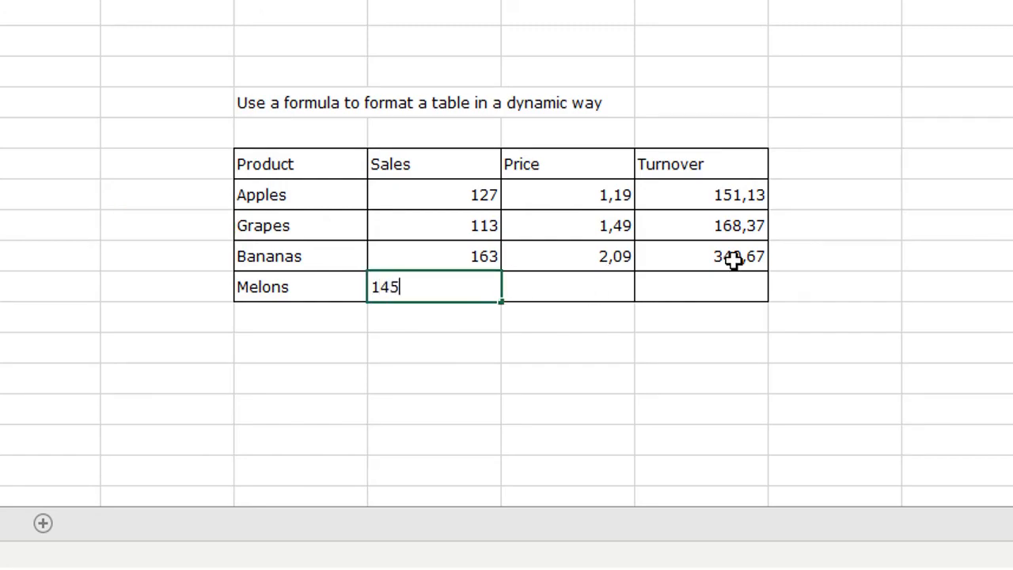
pyautogui.press('Tab')
pyautogui.write('1,59')
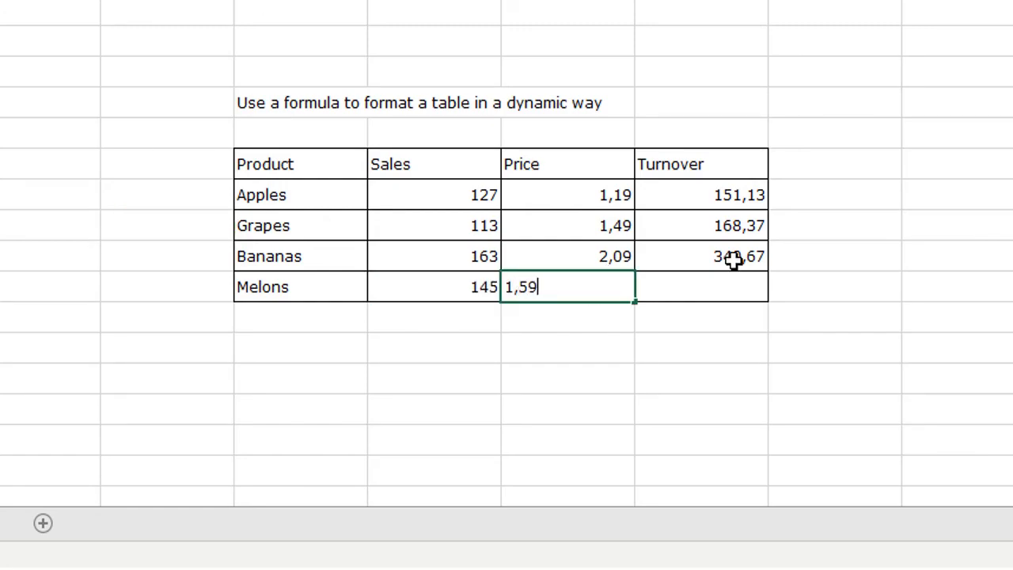
pyautogui.press('Return')
# Calculate the Melons turnover with a formula multiplying its price cell by its sales cell
pyautogui.press('Up')
pyautogui.press('Right')
pyautogui.write('=')
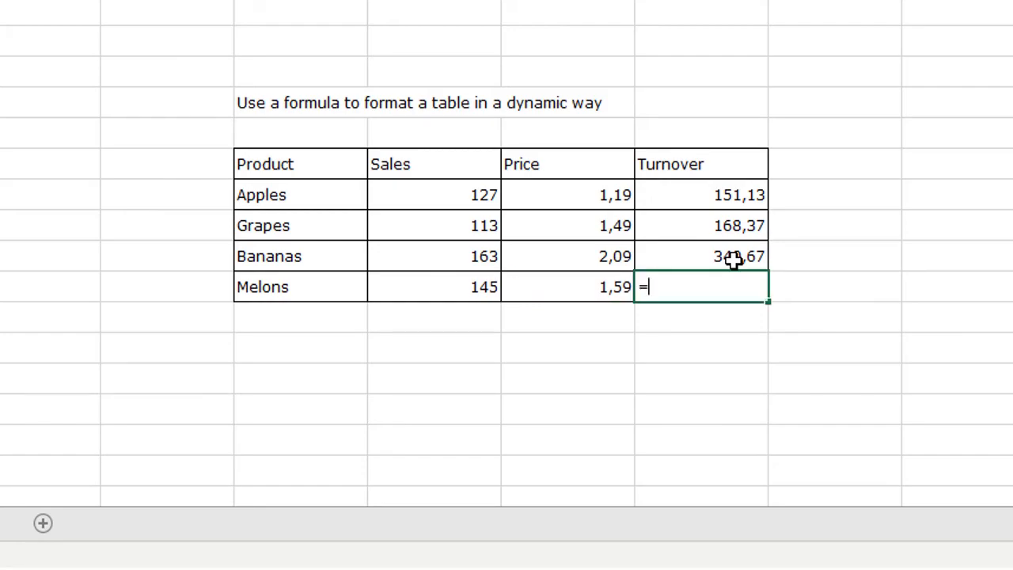
pyautogui.press('Left')
pyautogui.write('*')
pyautogui.press('Left')
pyautogui.press('Left')
pyautogui.press('Return')
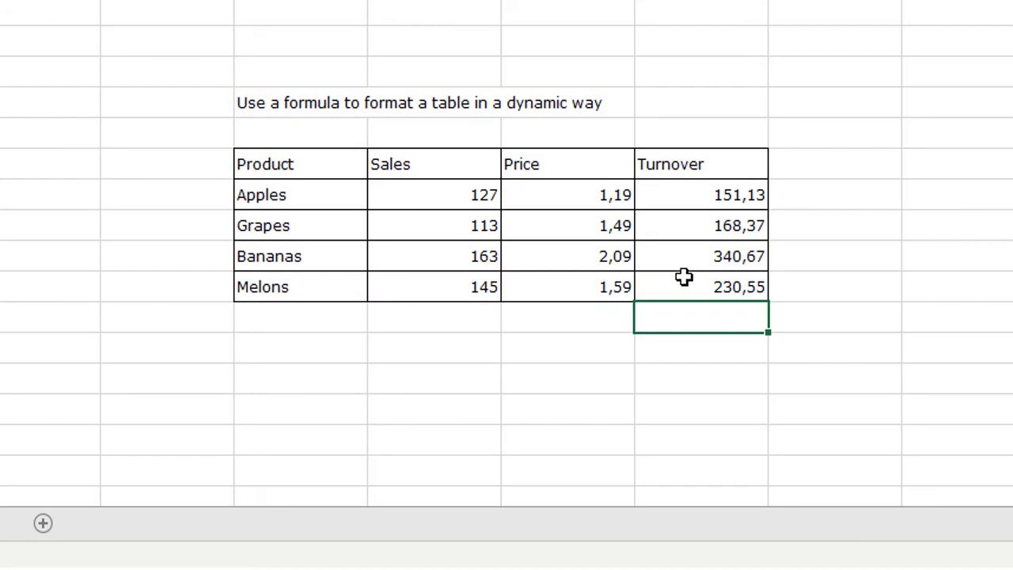